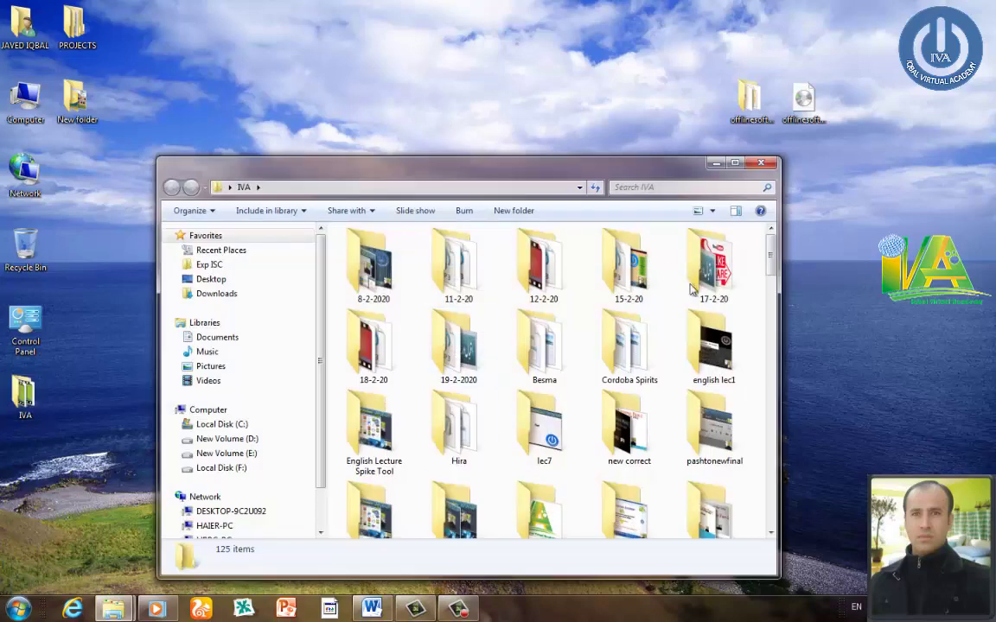
- Open the umama ms access folder in IVA and play umama ms access.mp4
left_click(534, 277)
key("u")
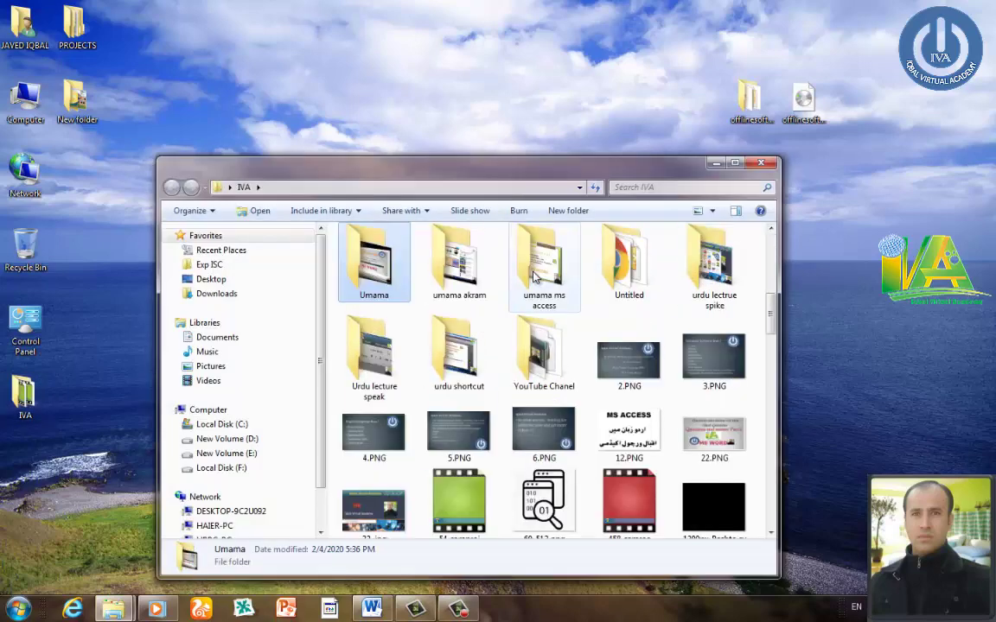
double_click(534, 277)
double_click(402, 258)
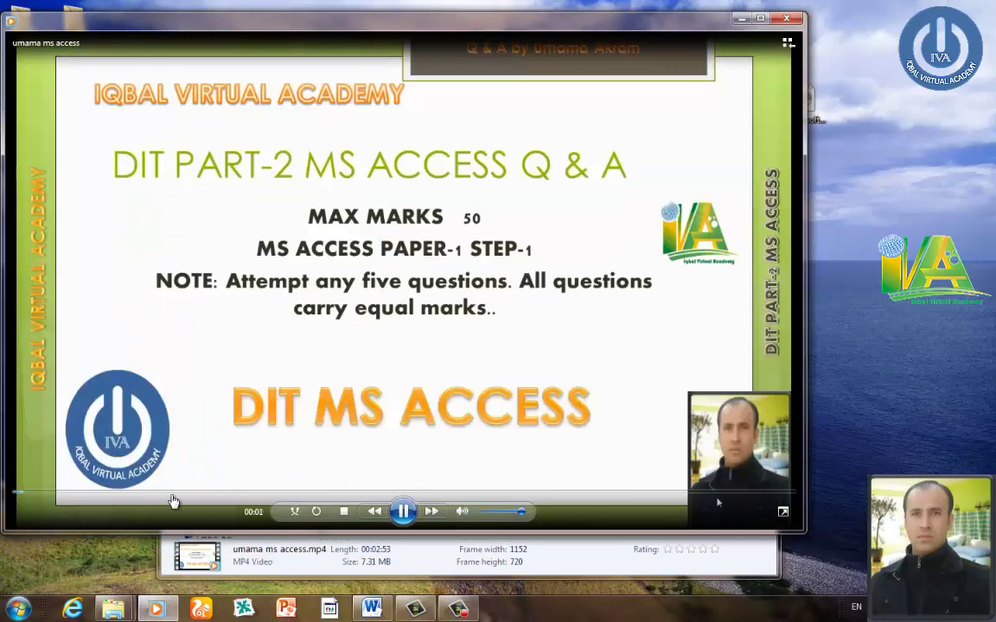
- Pause the video at 00:34 on the exam-questions slide and launch Access with msaccess
left_click(172, 494)
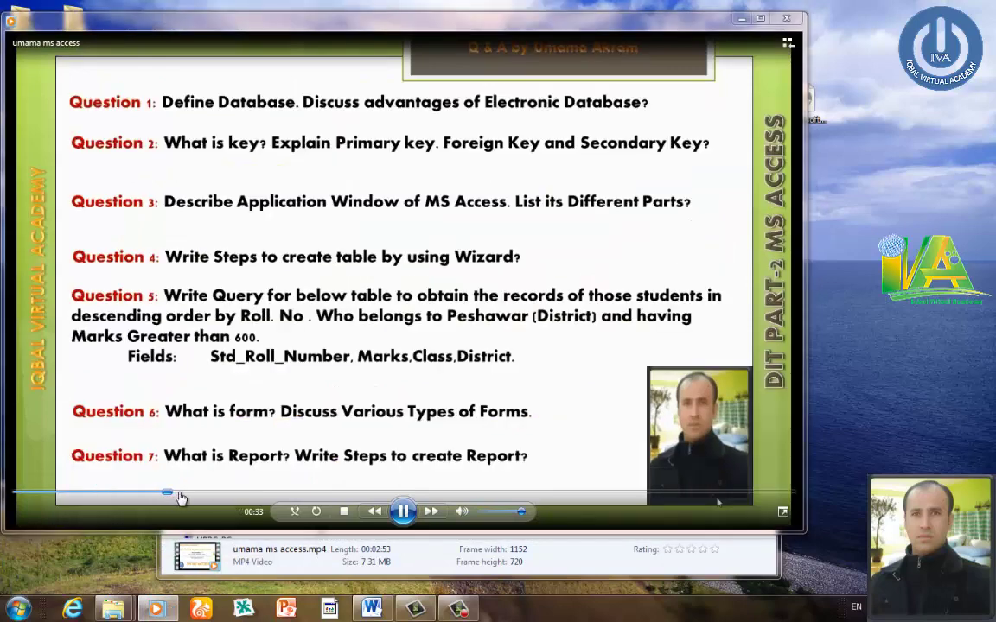
left_click(403, 511)
key("super+r")
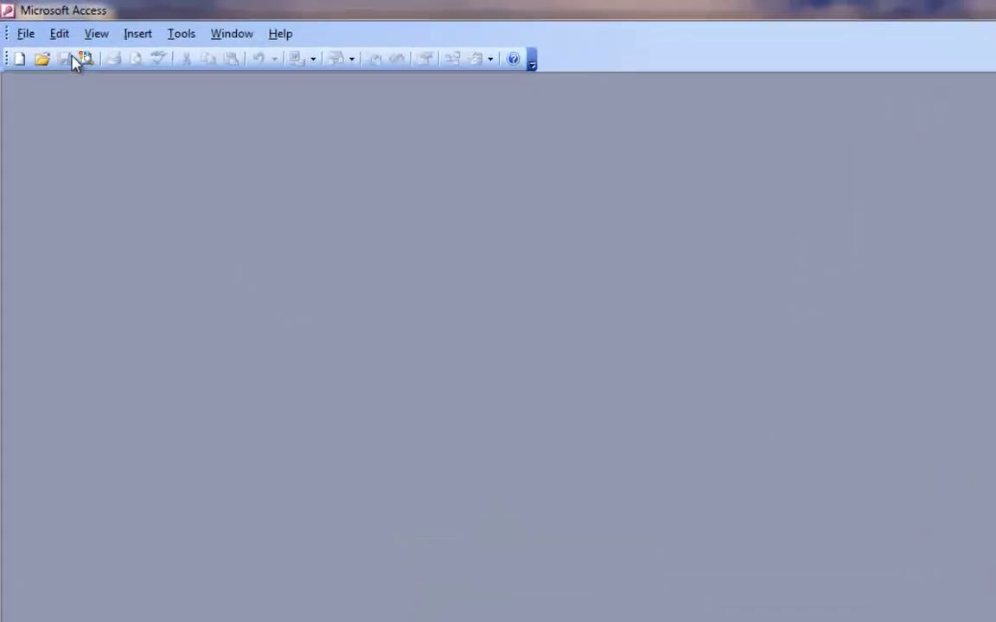
- Create a new blank database named db3, dismissing the Activation Wizard, then go to Word
left_click(18, 22)
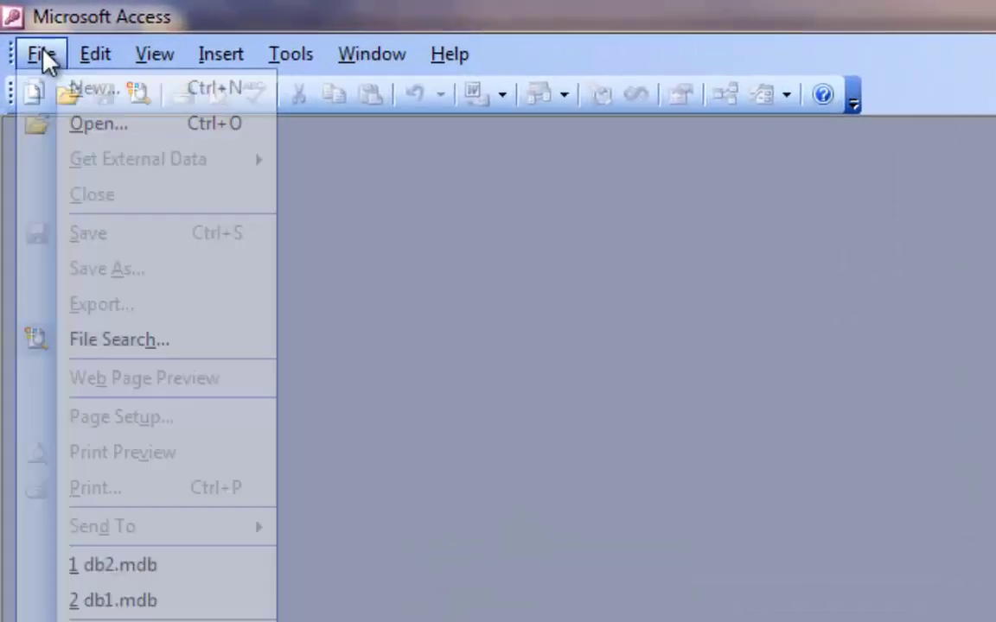
left_click(83, 89)
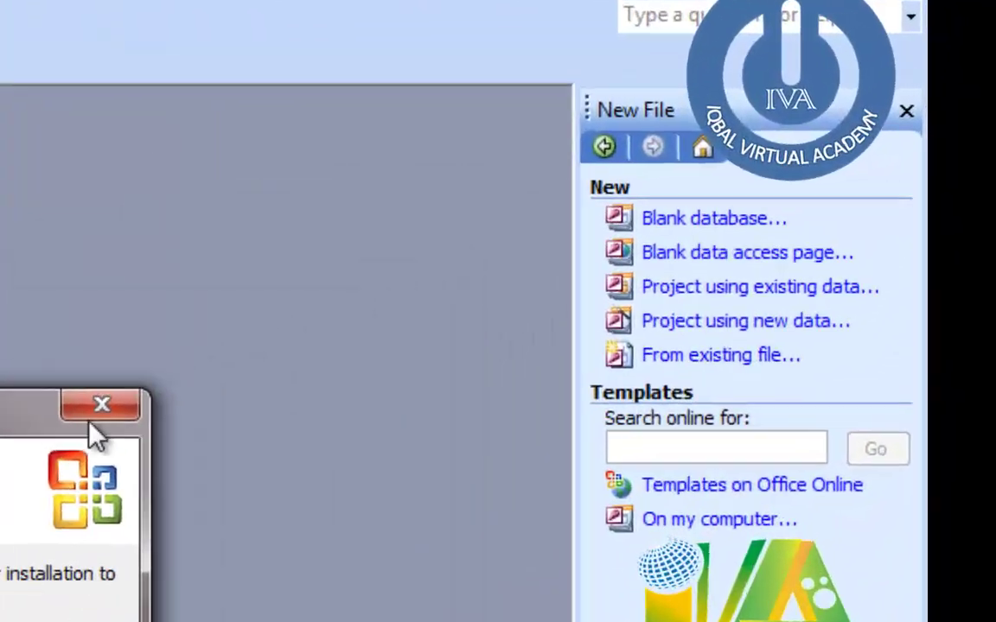
left_click(101, 404)
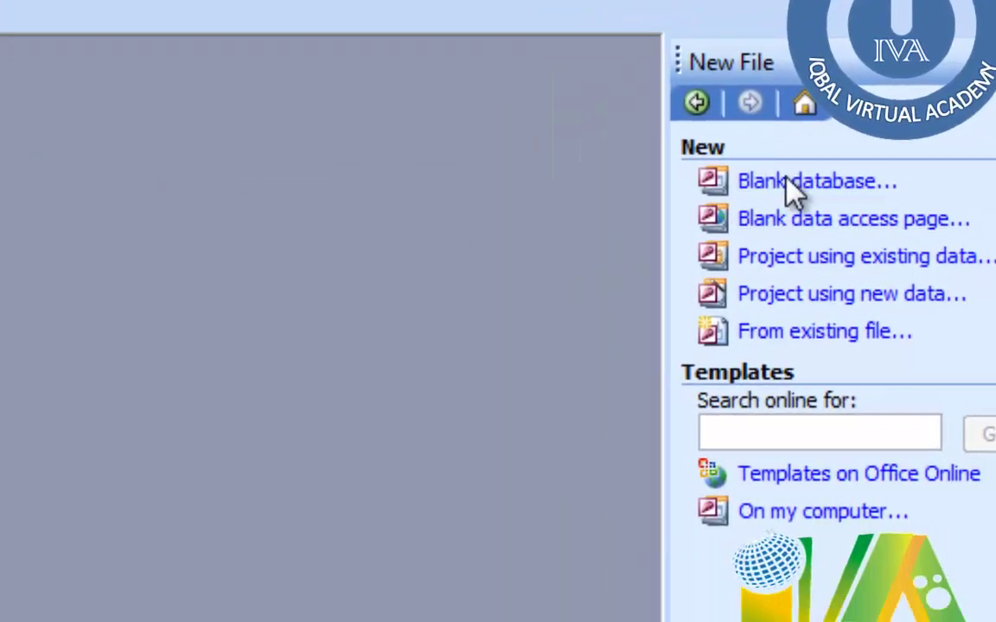
left_click(688, 218)
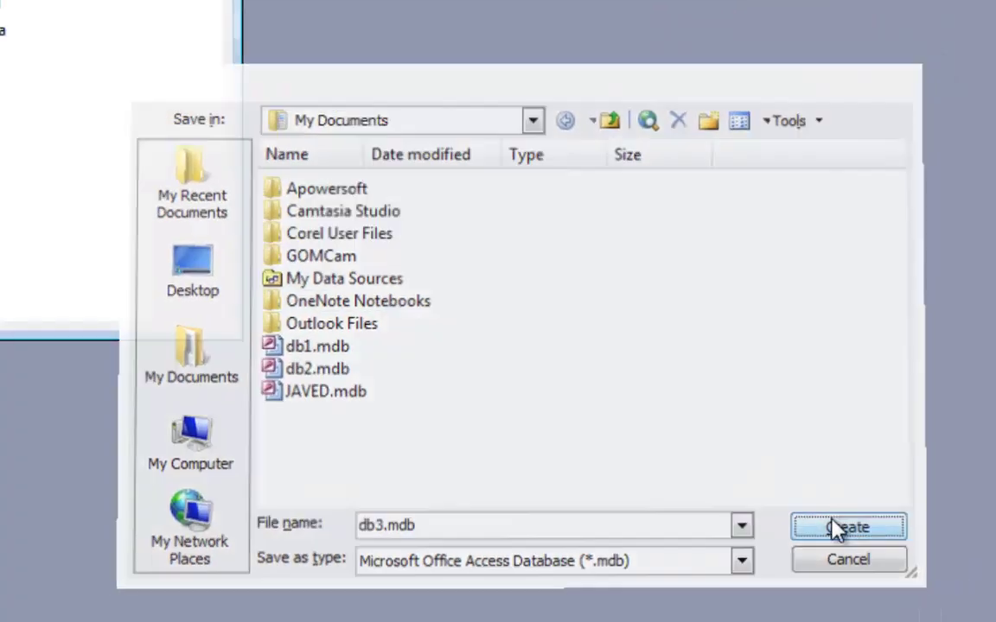
left_click(575, 621)
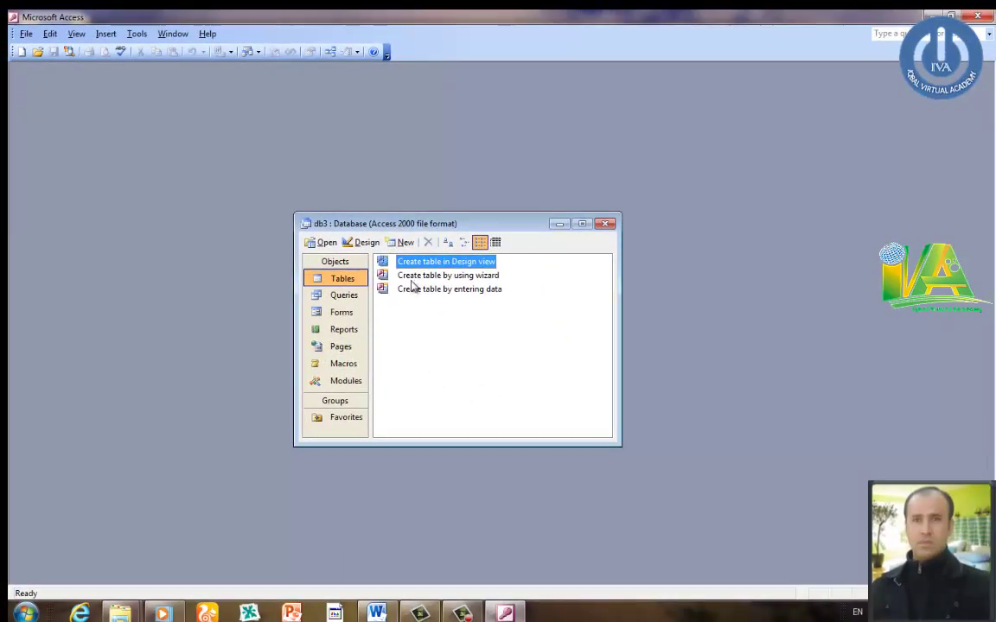
left_click(376, 613)
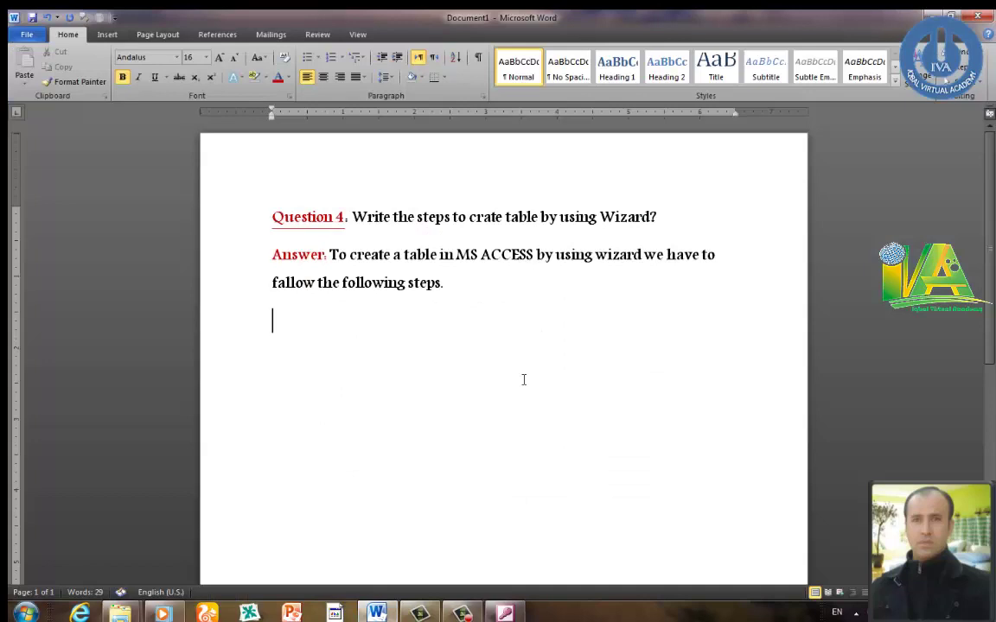
- Start a Word numbered list with step 1 'Click on table' and begin step 2
left_click(332, 64)
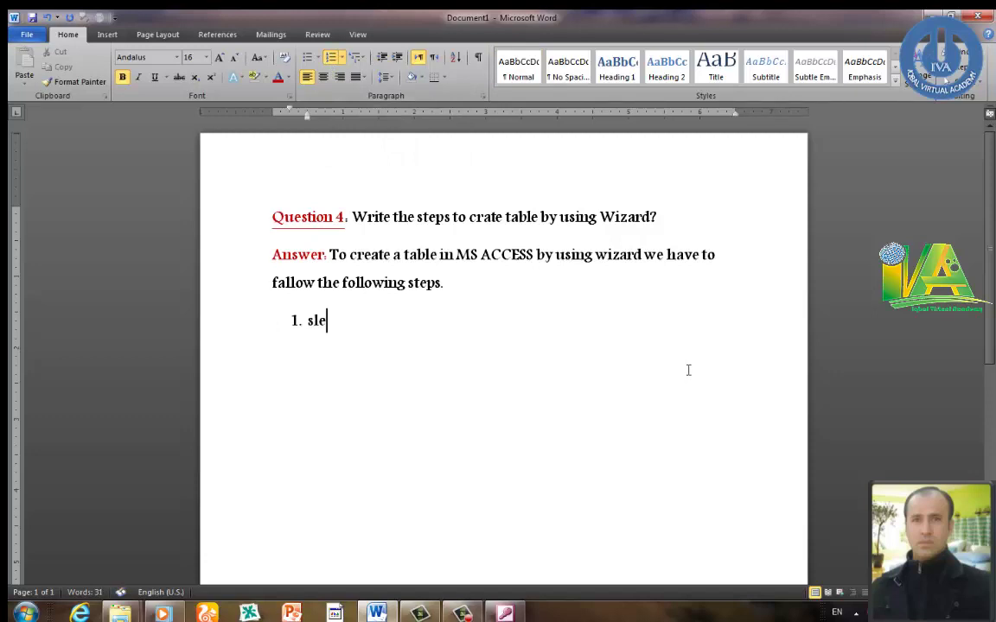
key("BackSpace")
key("BackSpace")
type("elect t")
type("ck on tab")
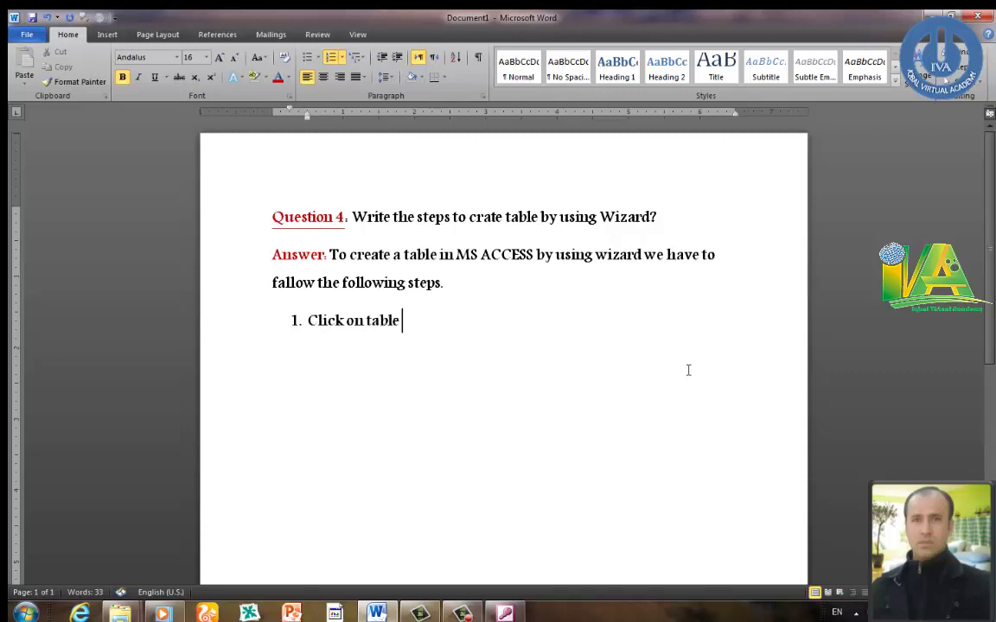
key("Return")
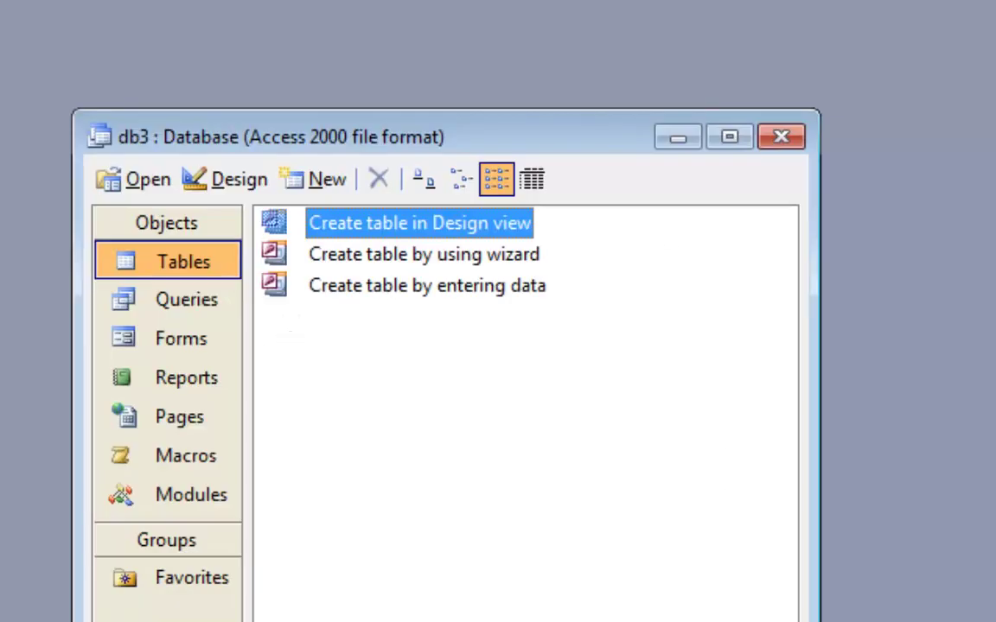
- Preview Queries, Forms and Reports, mark Create table by using wizard, and type step 2
left_click(198, 311)
left_click(199, 346)
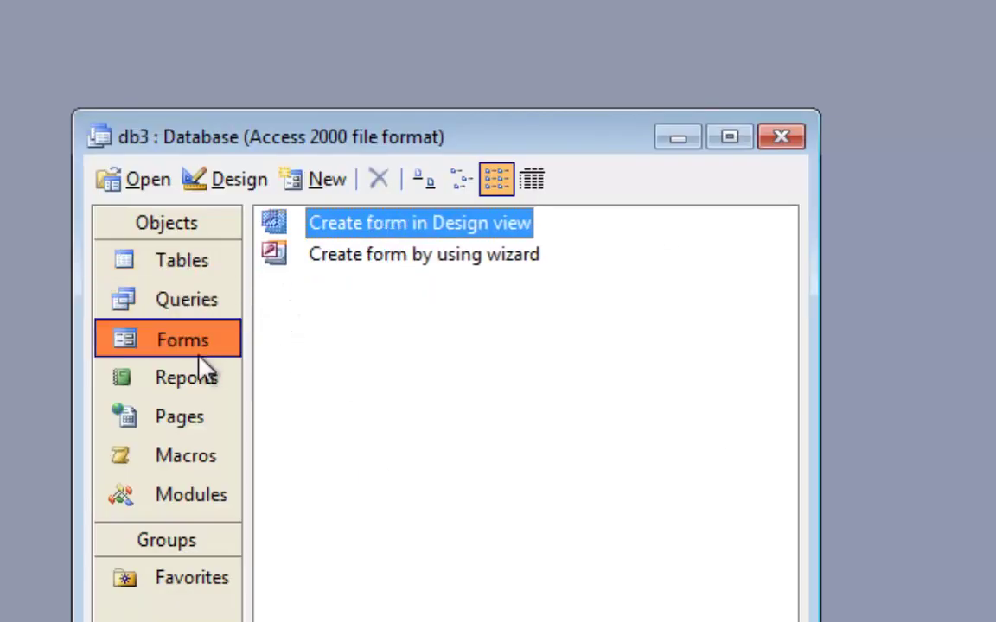
left_click(199, 385)
left_click(203, 270)
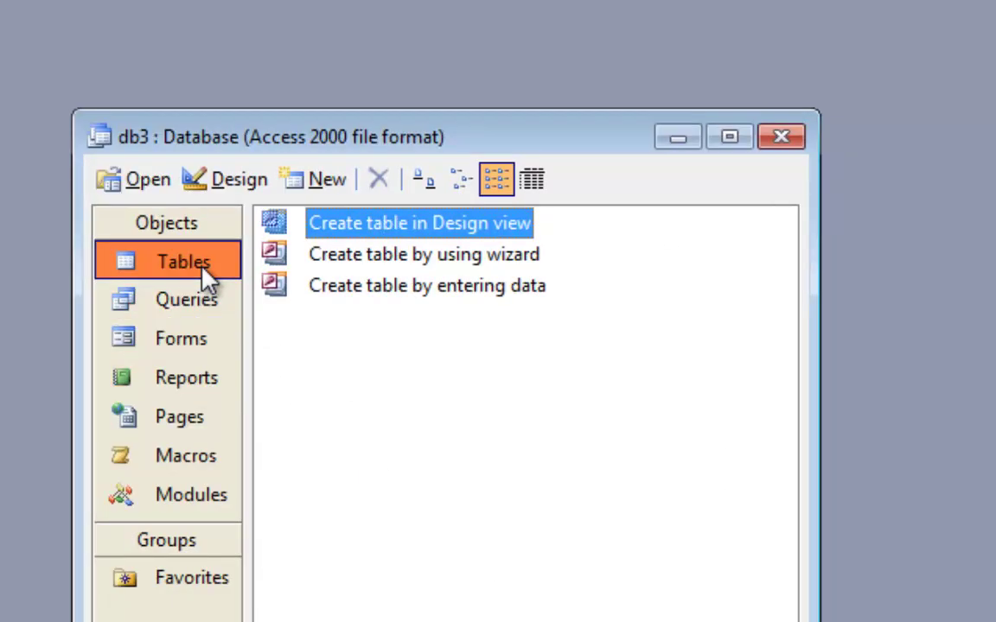
left_click(397, 262)
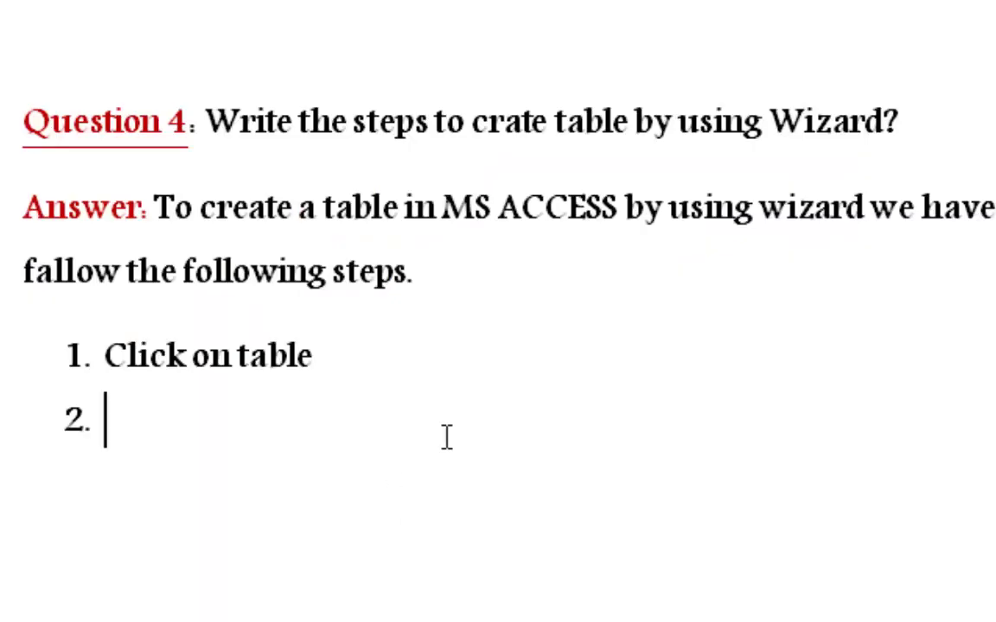
type("dou")
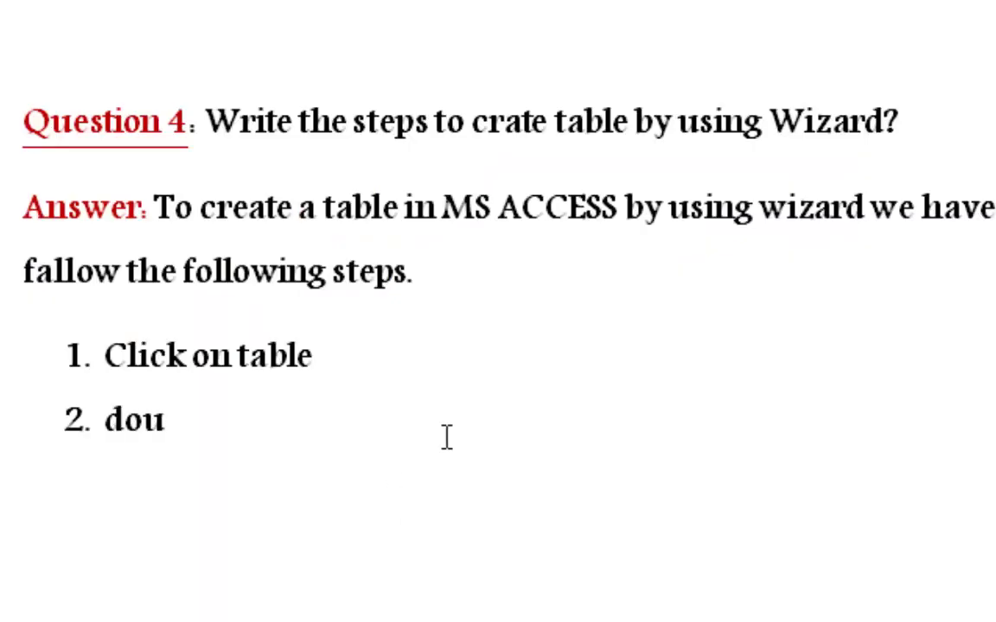
type("ble click o")
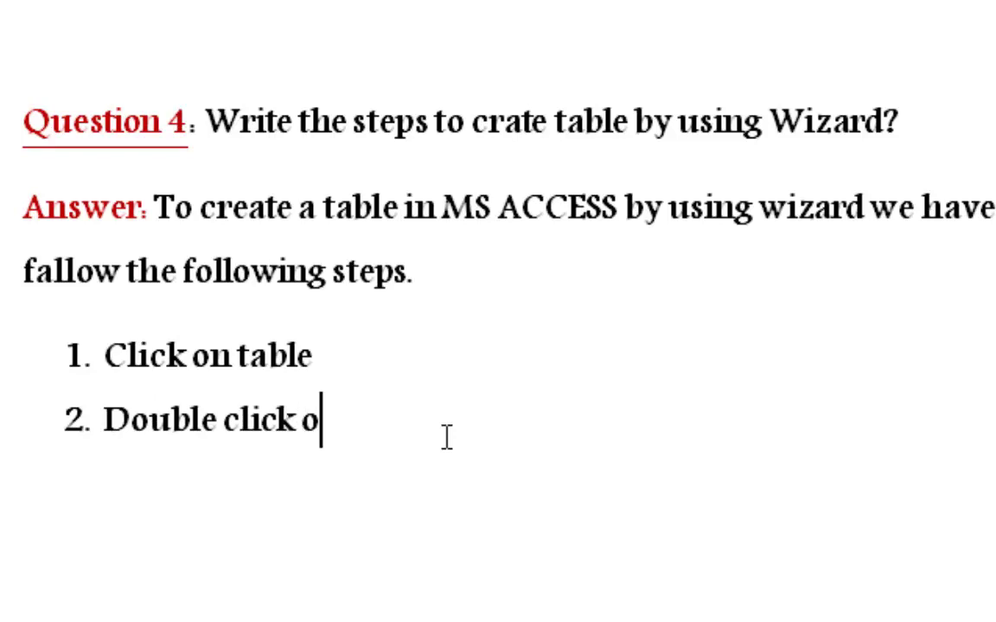
type("n cr")
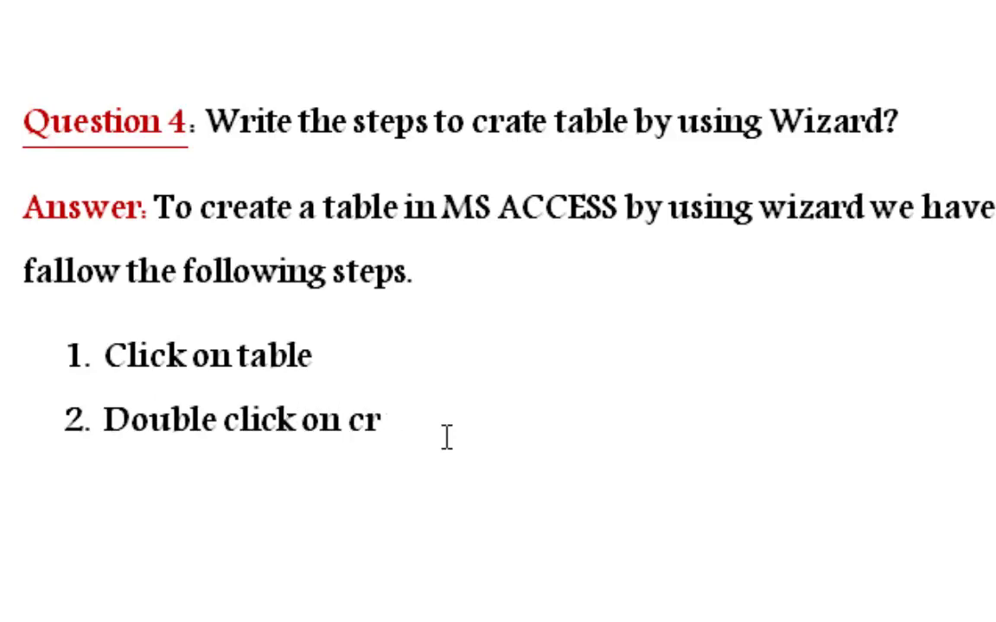
type("eate tab")
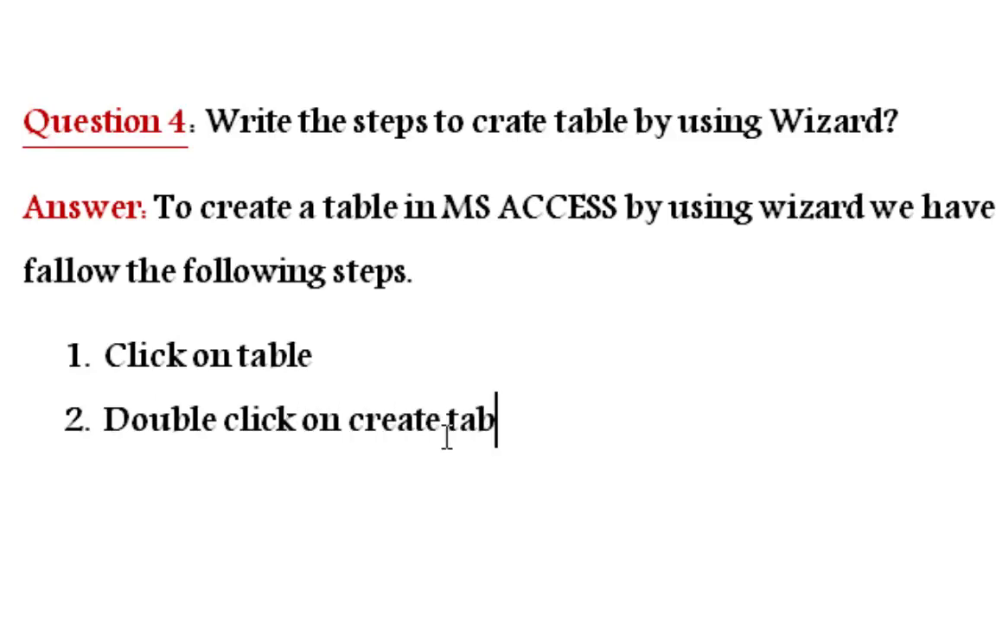
type("le by usi")
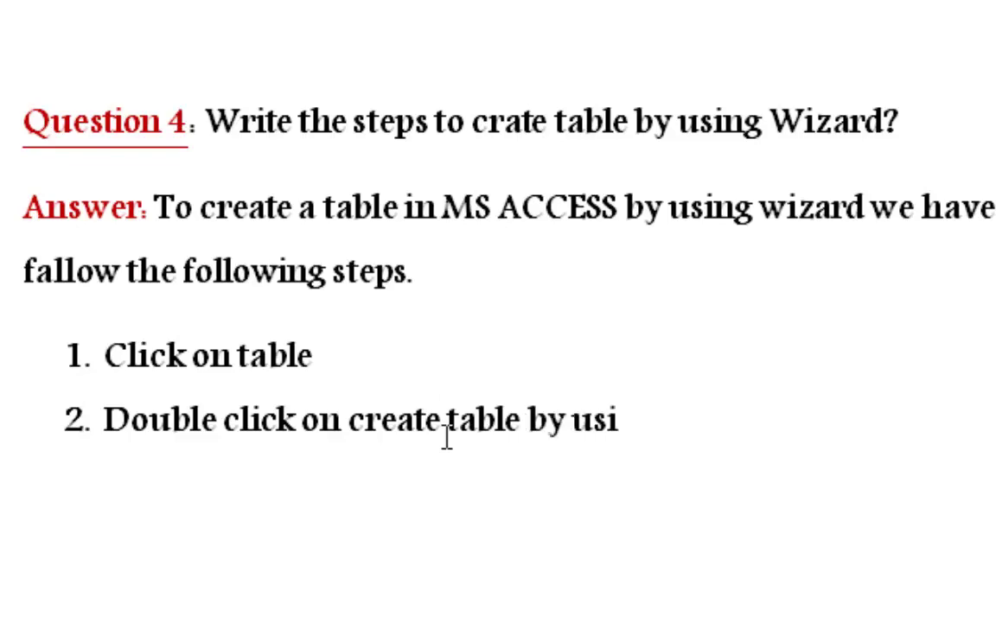
type("ng wizard")
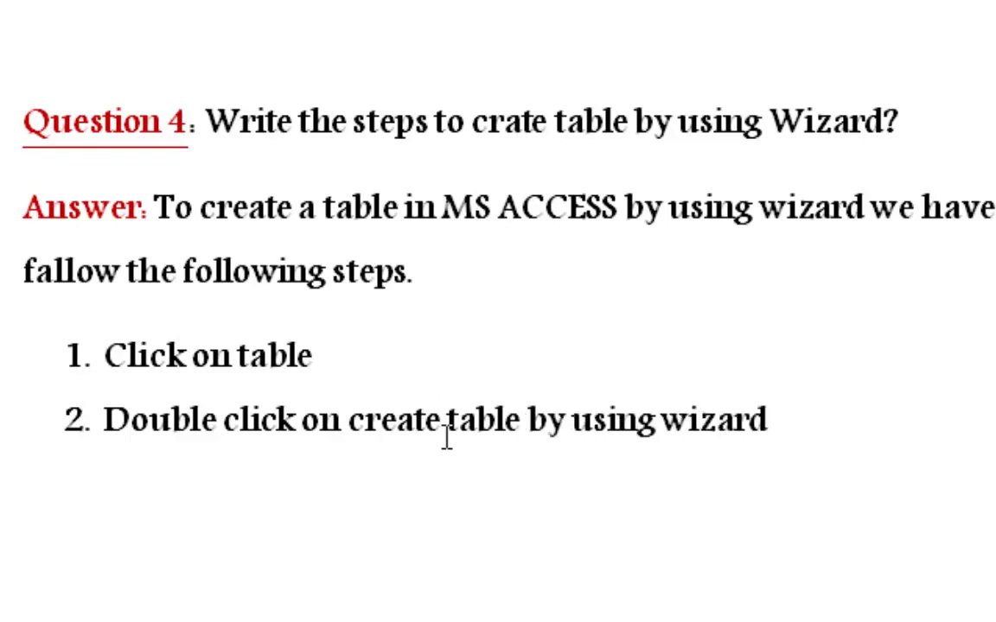
- Begin step 3 of the Word list and return to Access
key("Return")
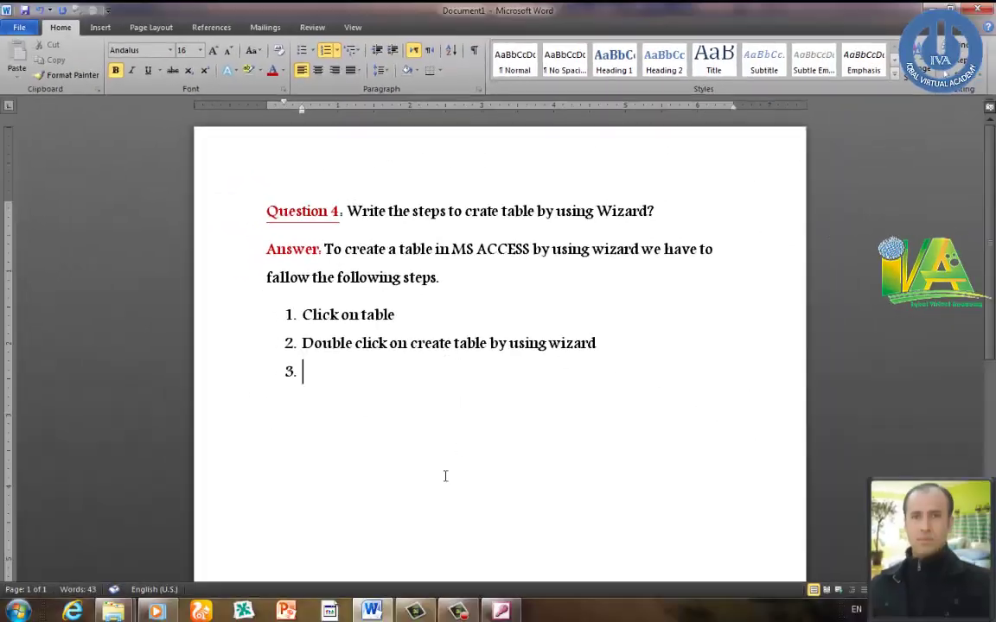
left_click(501, 611)
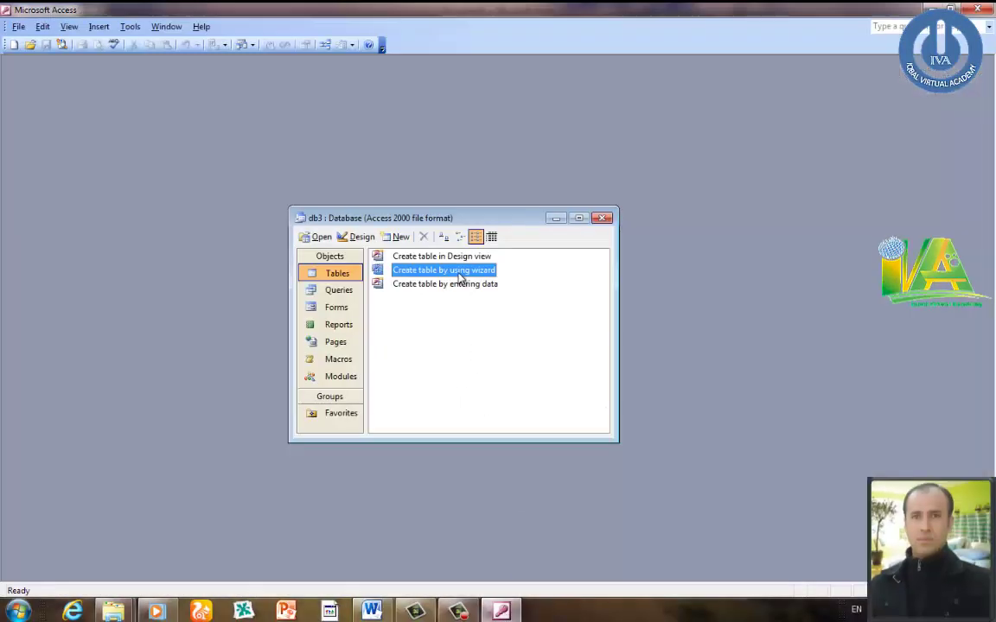
- Launch the Table Wizard from db3's Tables list, then return to Word
double_click(461, 276)
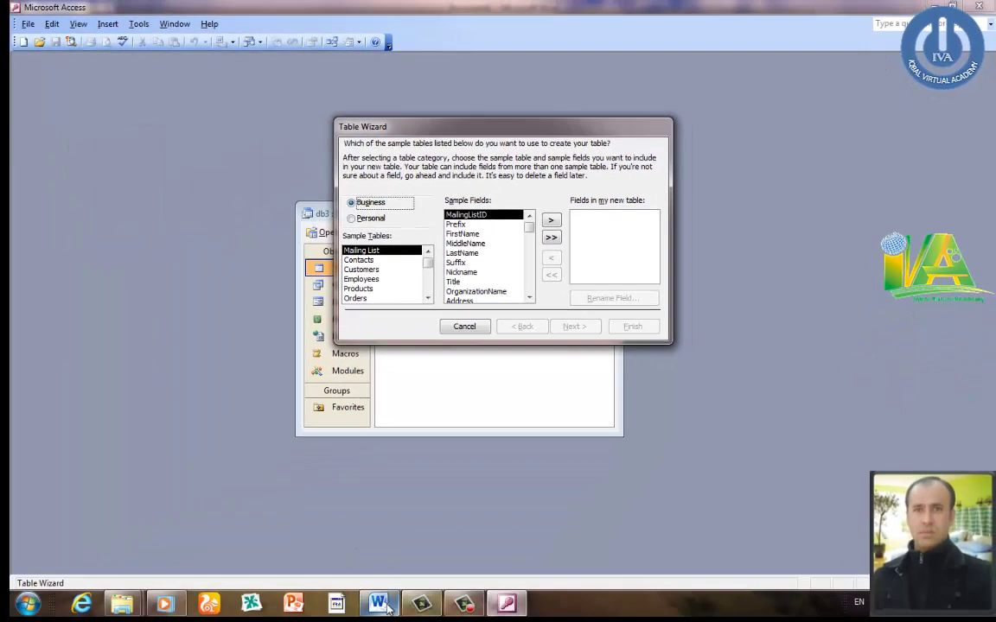
left_click(386, 609)
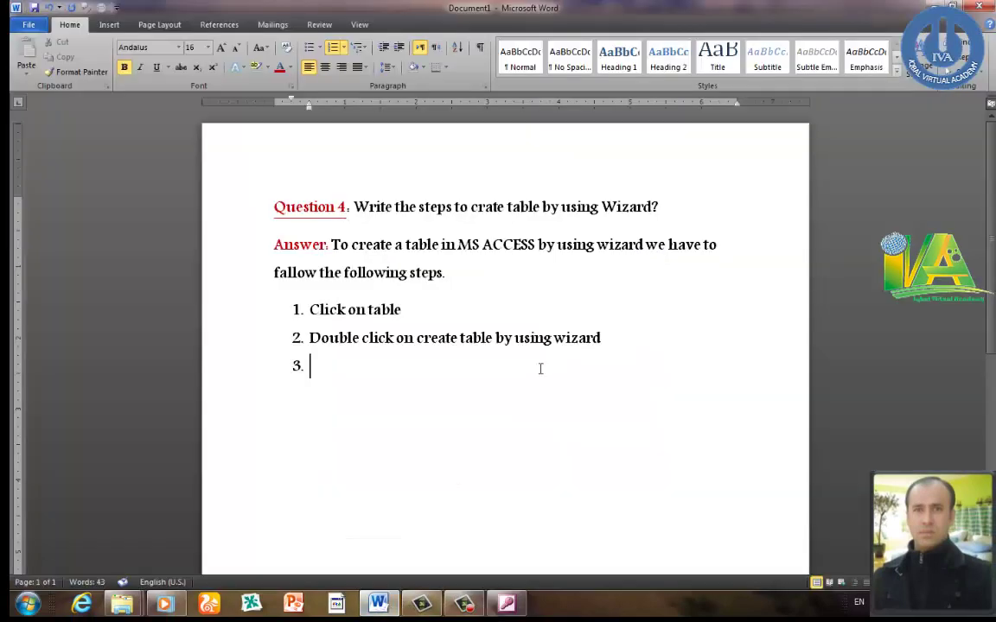
- Complete step 3 as 'Select business of personal', begin step 4, and return to Access
type("ct business of per")
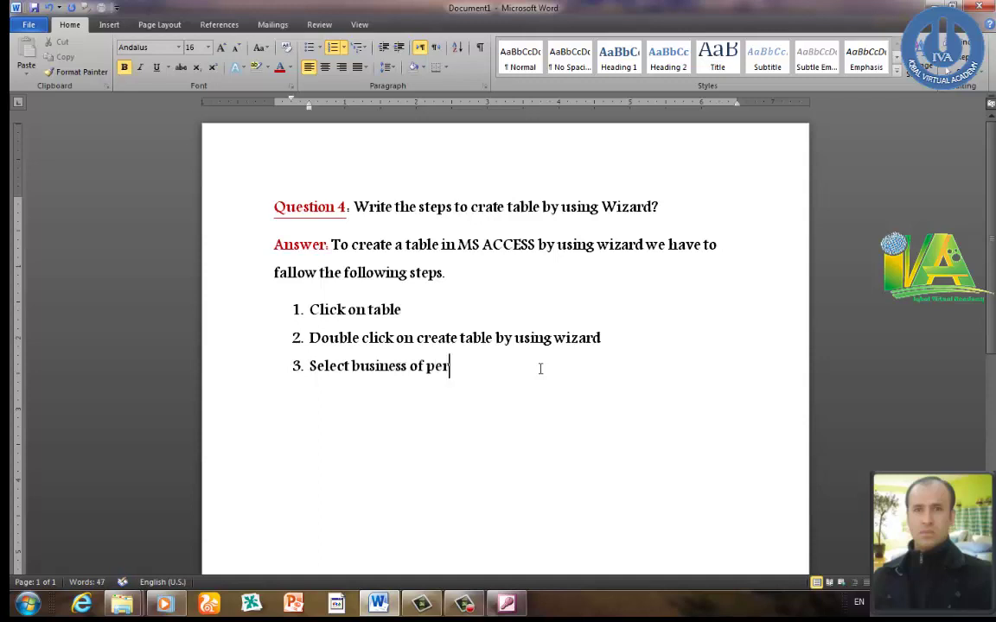
type("sonal")
key("Return")
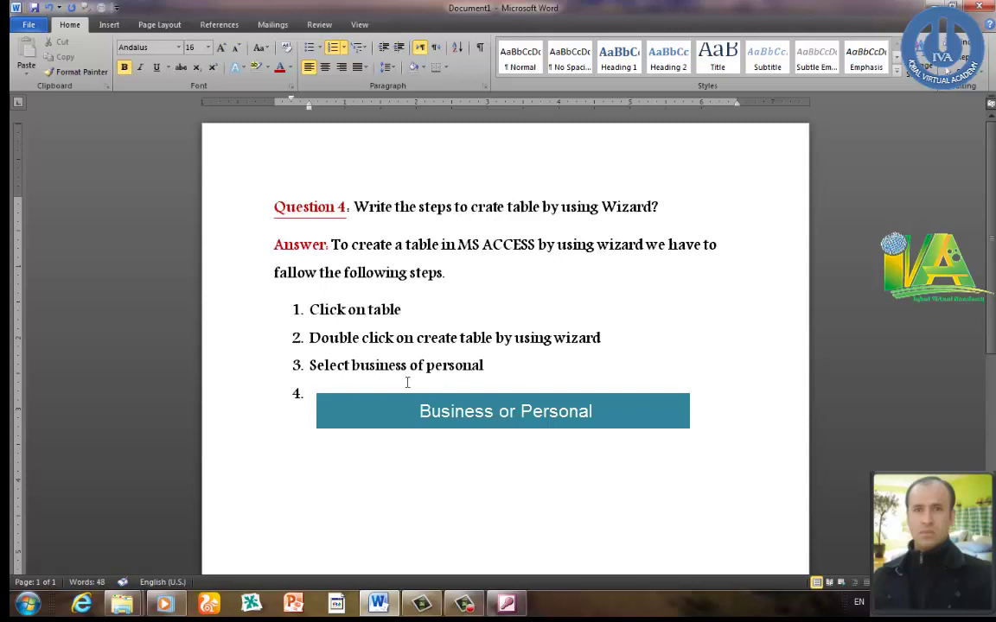
left_click(507, 604)
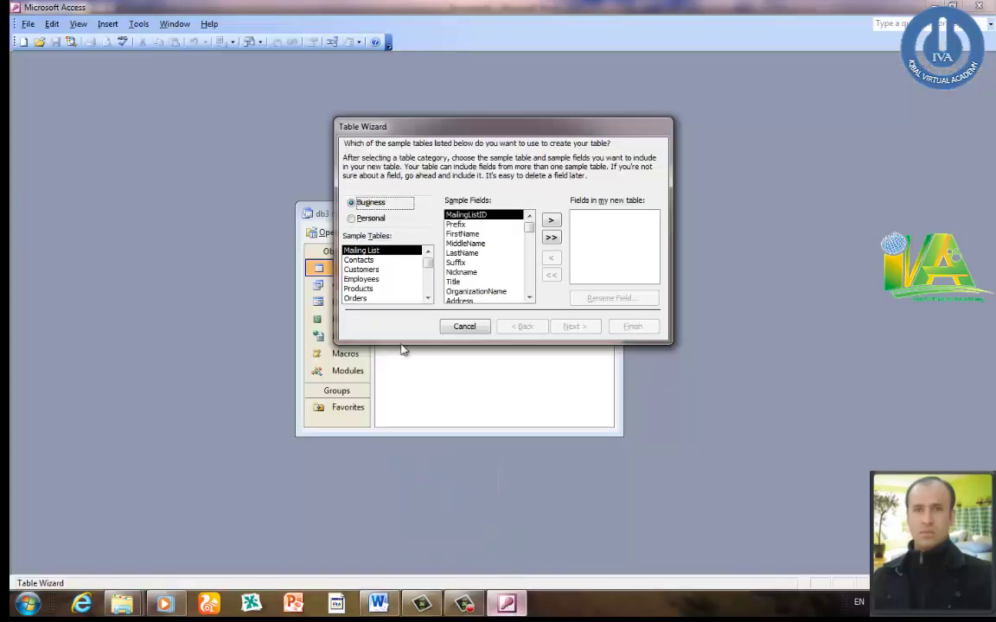
- Switch the Table Wizard to Personal samples, preview Guests and Categories, and select Addresses
left_click(377, 221)
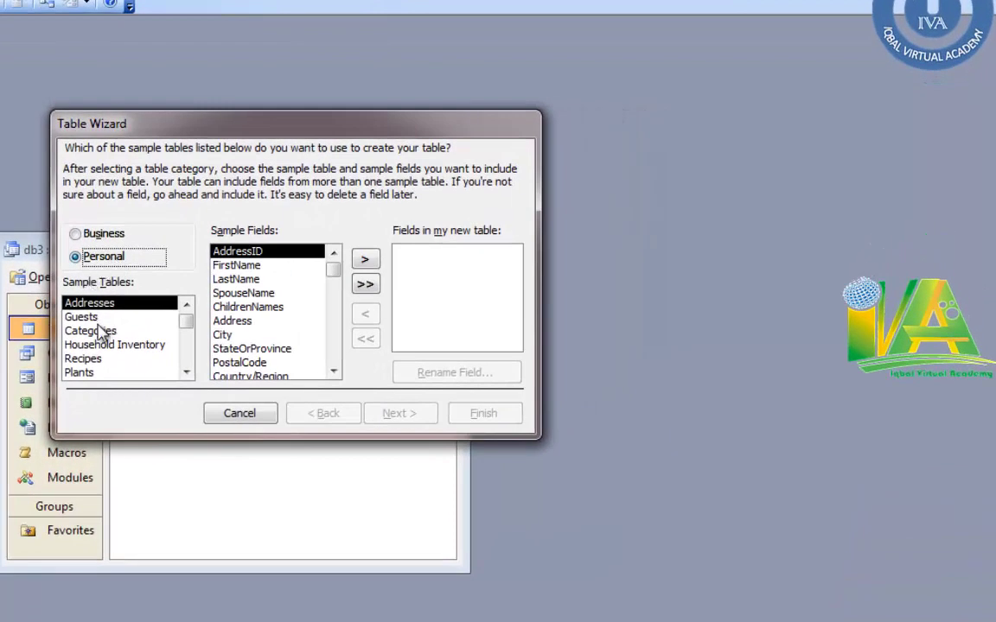
left_click(91, 318)
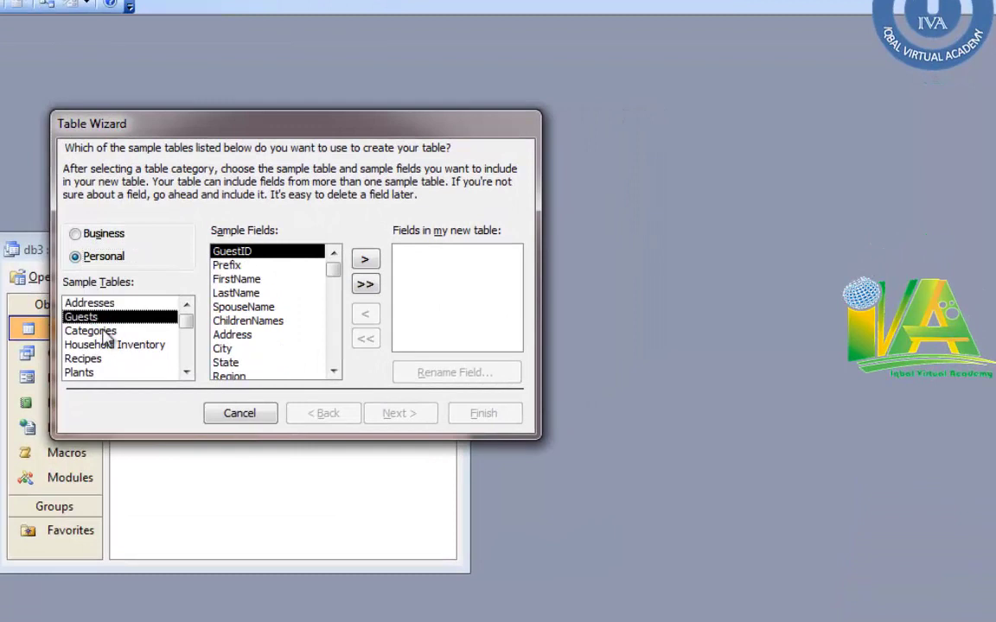
left_click(97, 331)
left_click(104, 234)
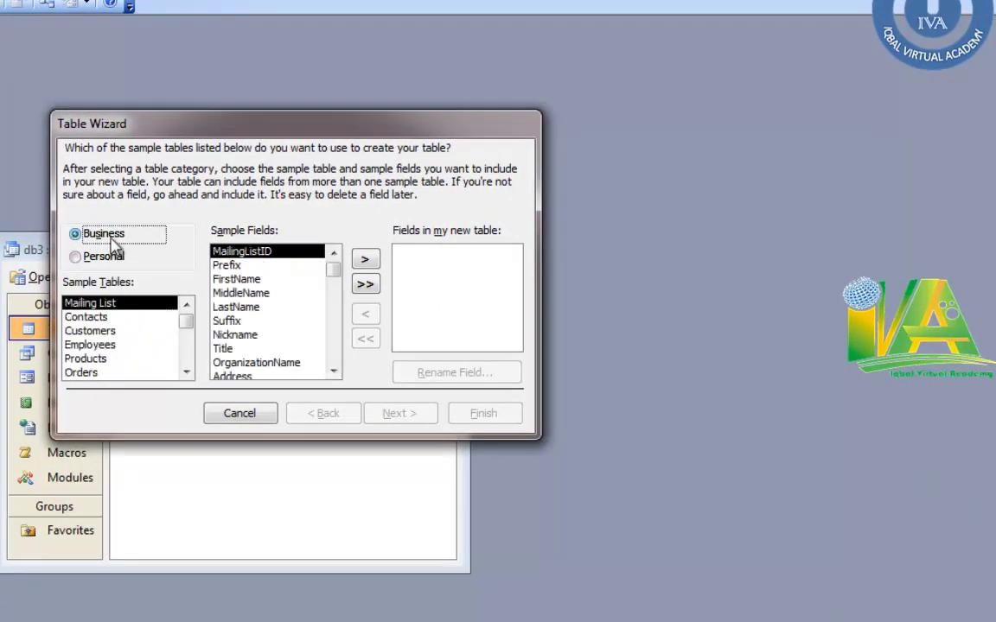
left_click(109, 259)
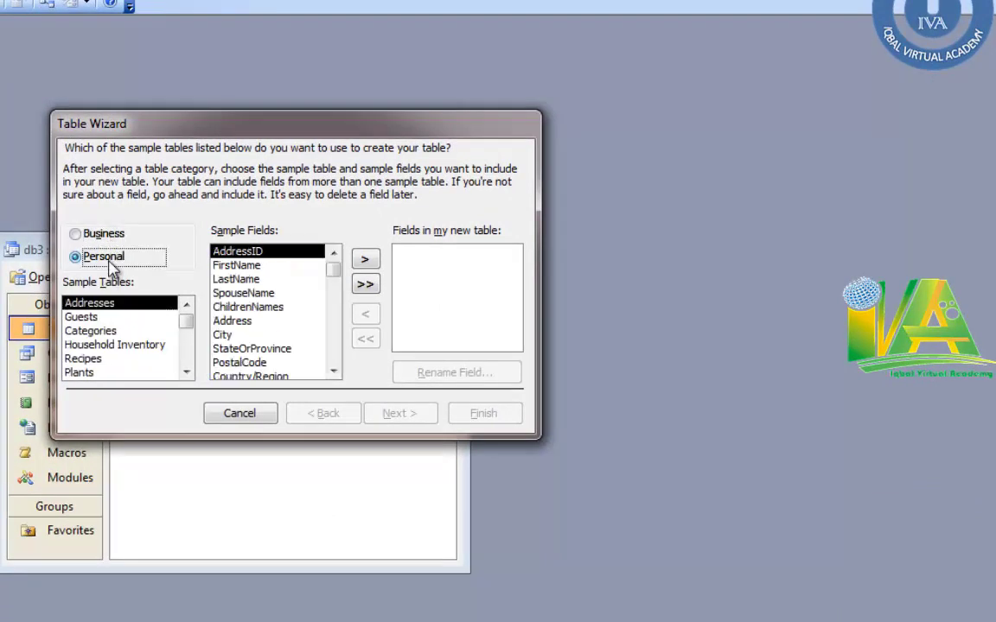
left_click(98, 317)
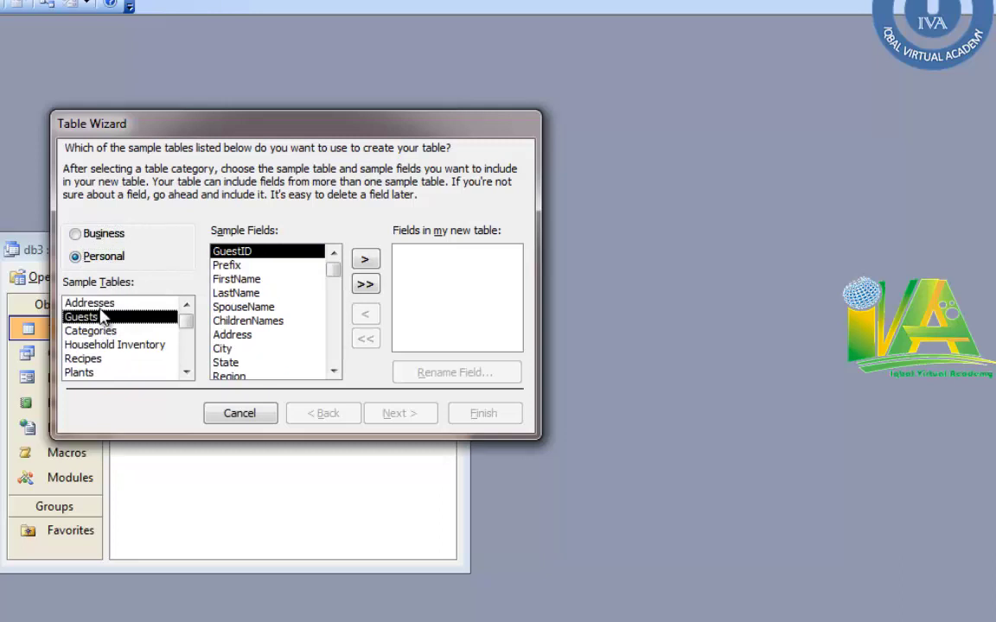
left_click(95, 302)
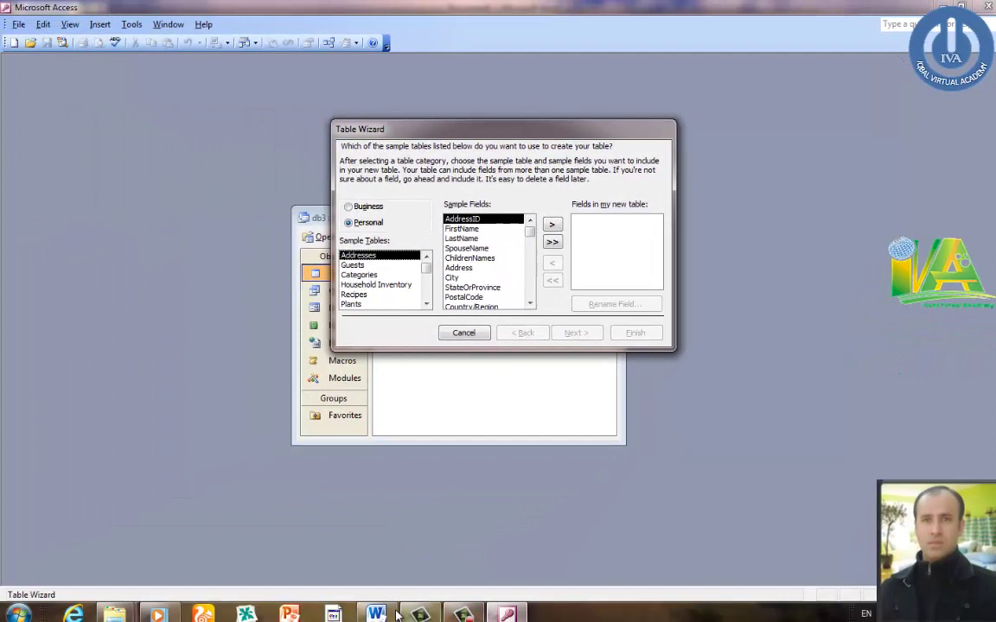
left_click(389, 612)
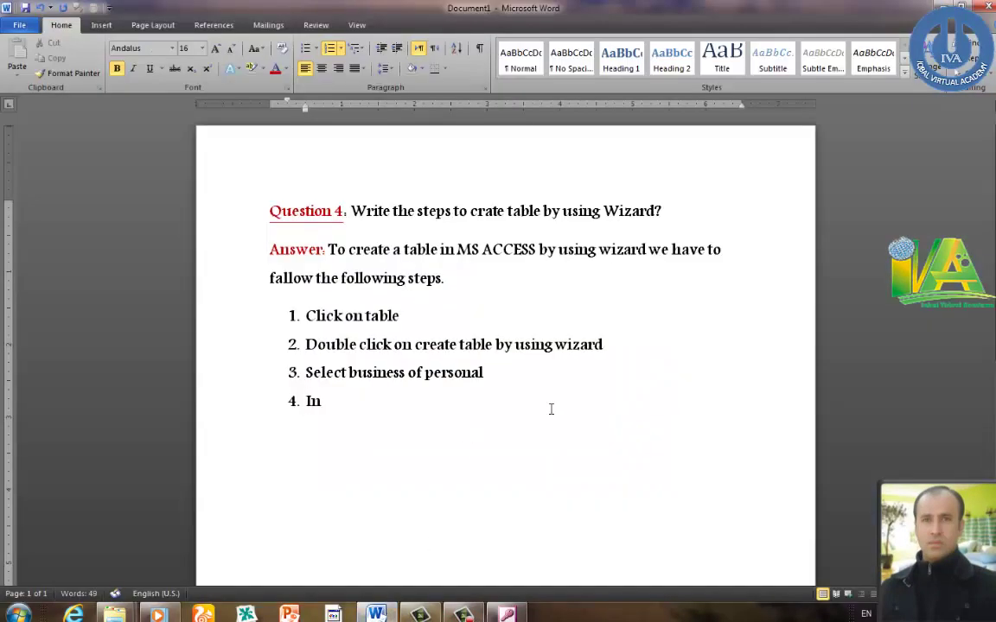
- Write step 4 as 'In personal select "Address"' and begin step 5
type("ersonal select “")
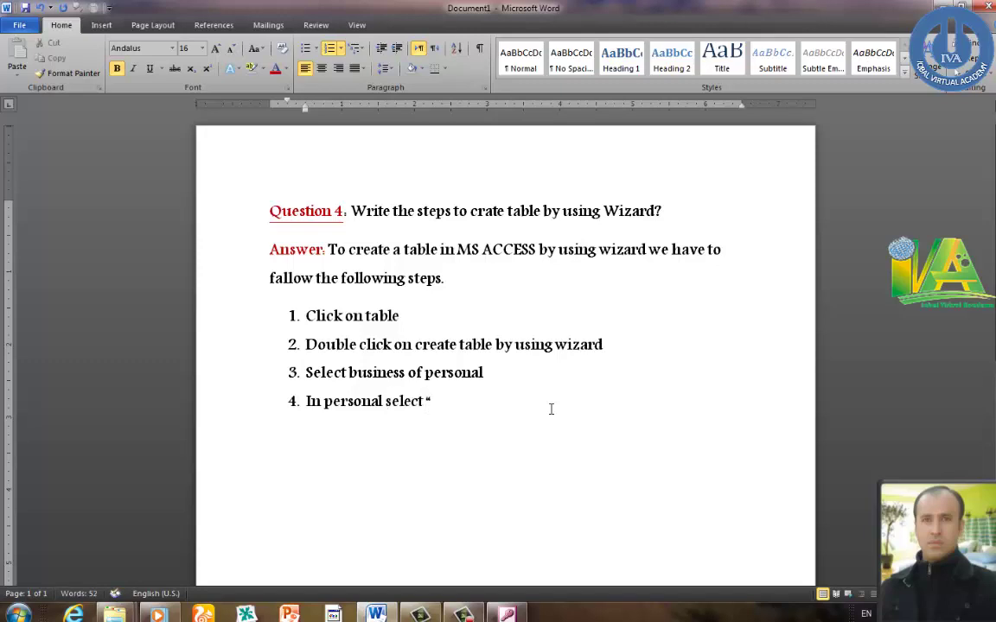
key("BackSpace")
key("BackSpace")
key("Return")
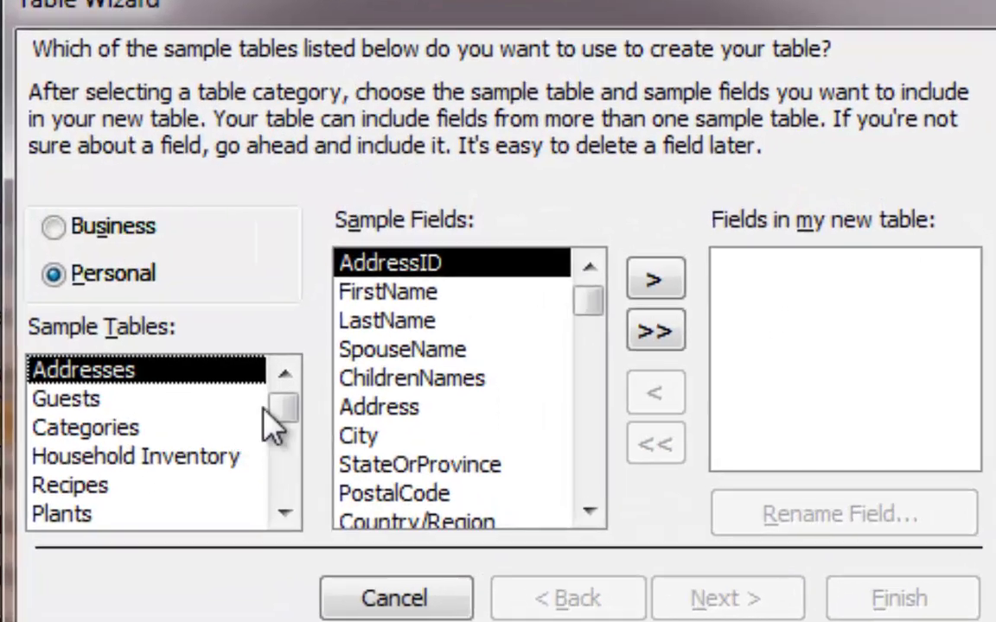
- Preview the Guests, Categories and Household Inventory sample tables, then choose Addresses
left_click(87, 408)
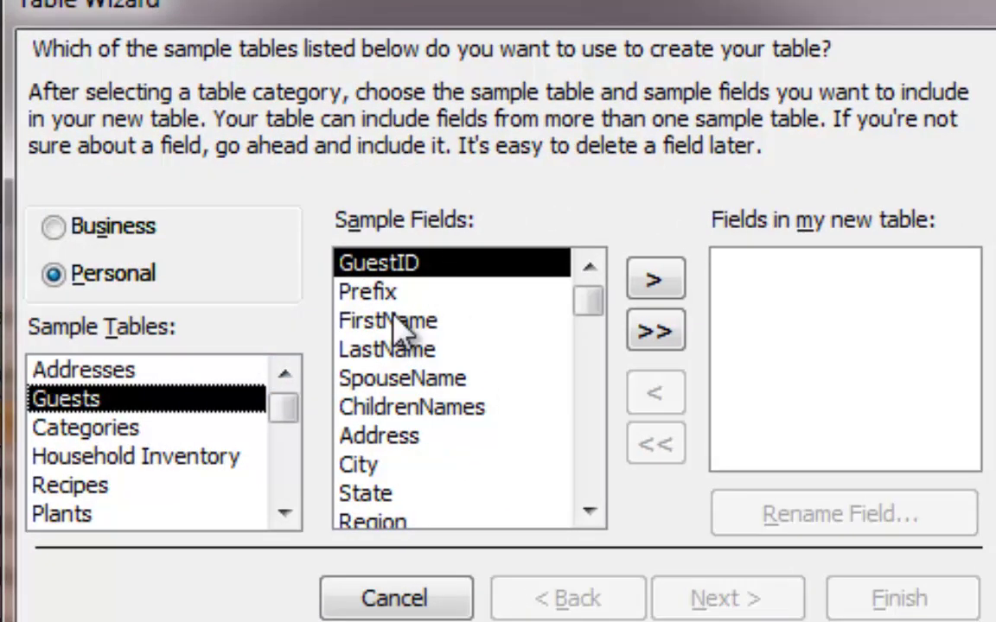
left_click(102, 375)
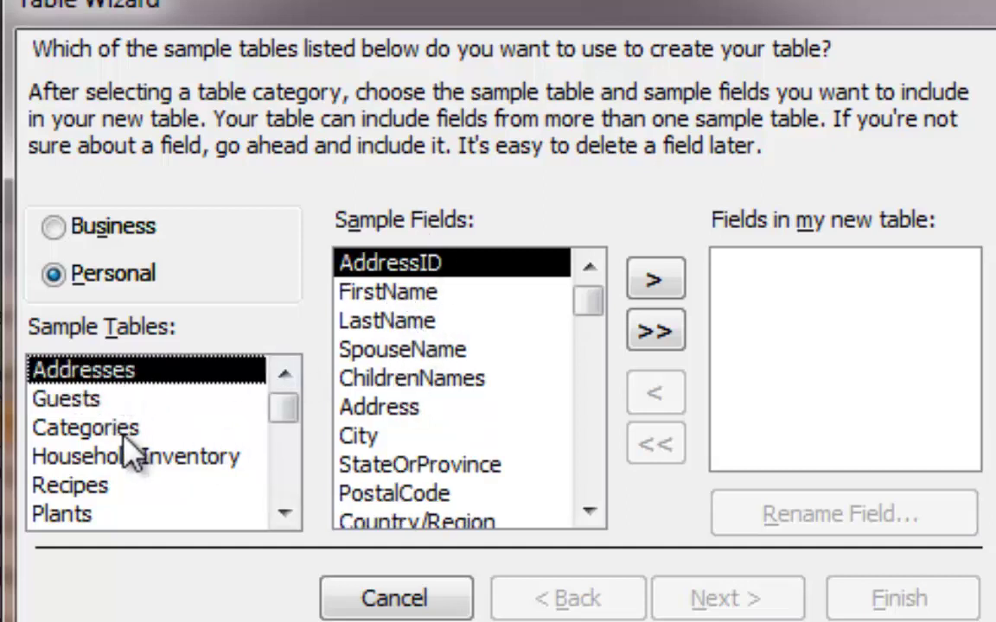
left_click(100, 432)
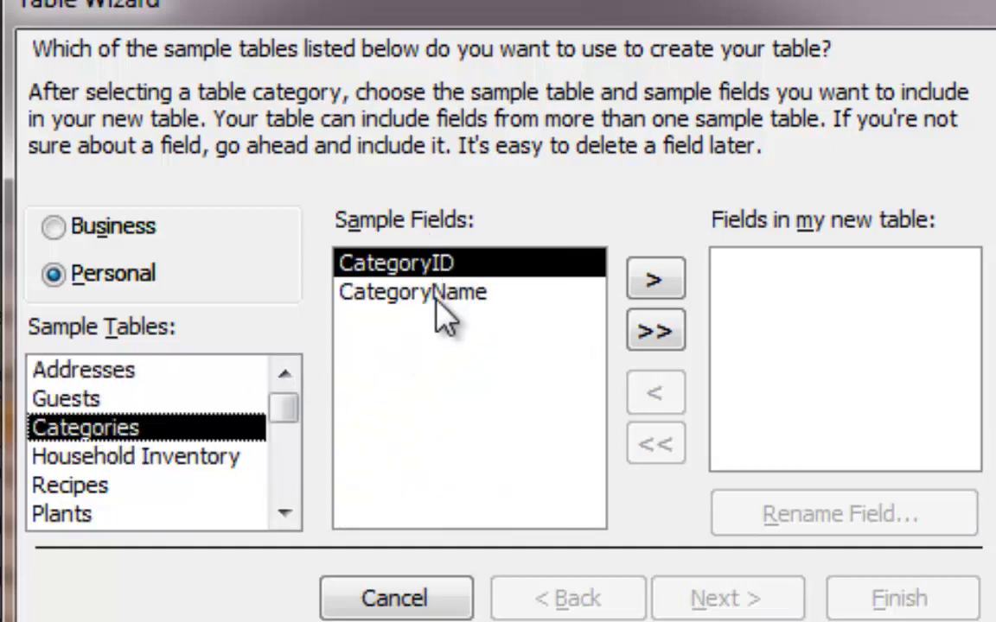
left_click(126, 458)
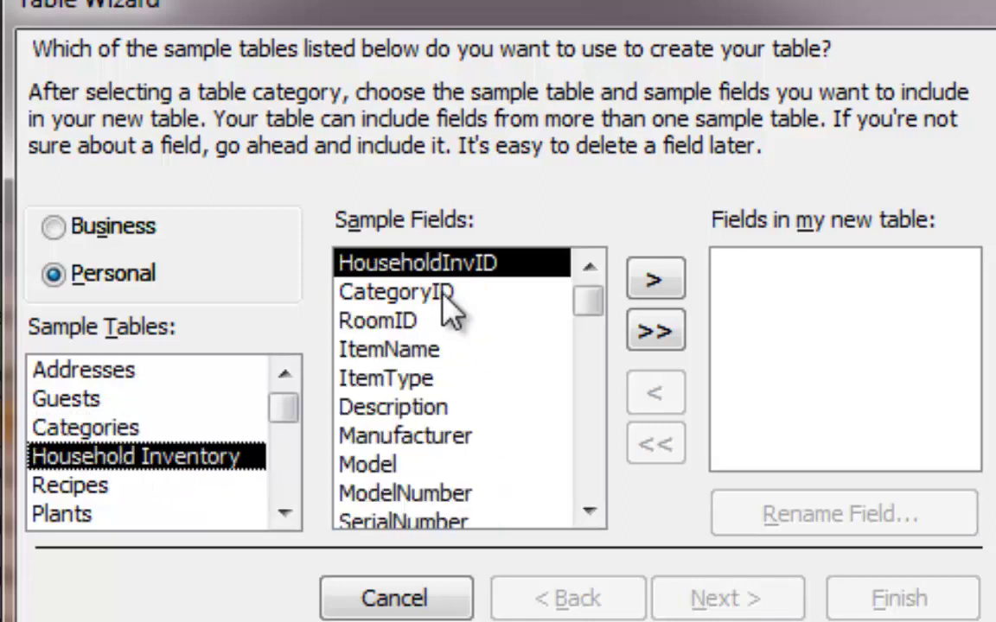
left_click(45, 374)
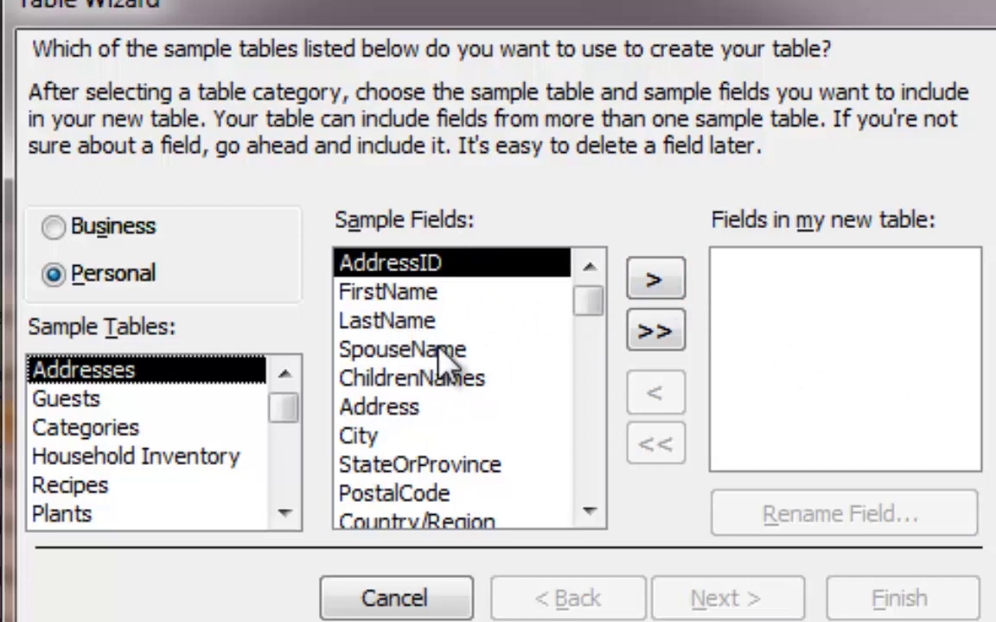
- Add AddressID, FirstName, LastName, Address and City to the new table's fields
left_click(654, 285)
left_click(655, 285)
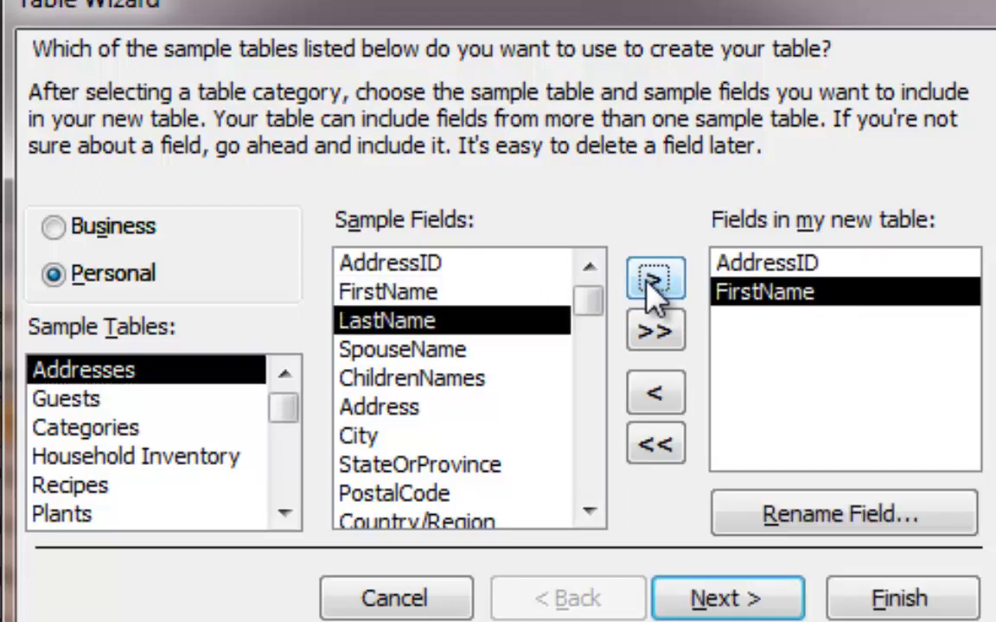
left_click(654, 285)
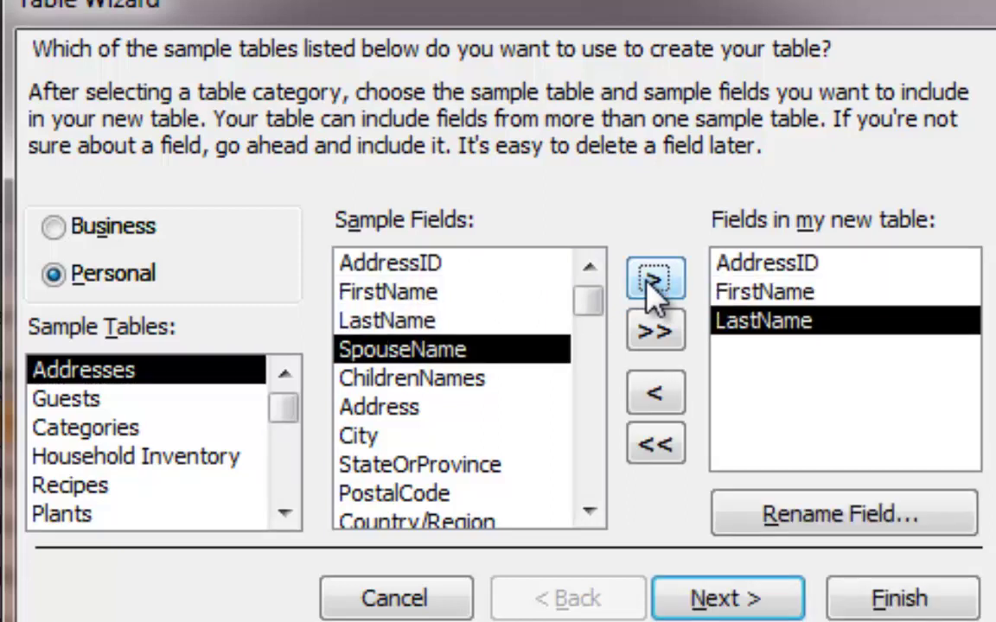
left_click(432, 406)
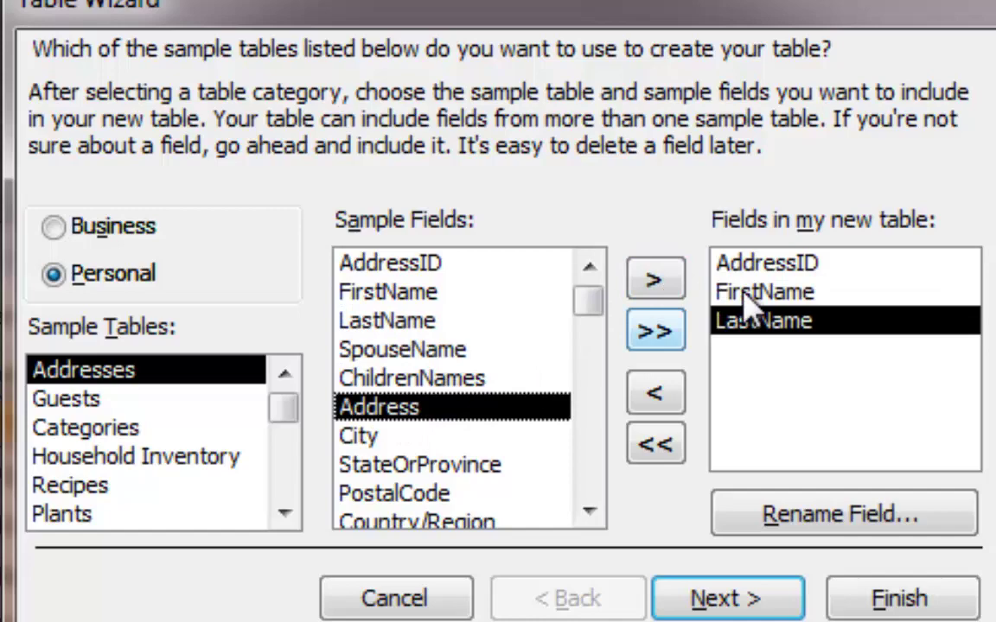
left_click(661, 284)
left_click(661, 289)
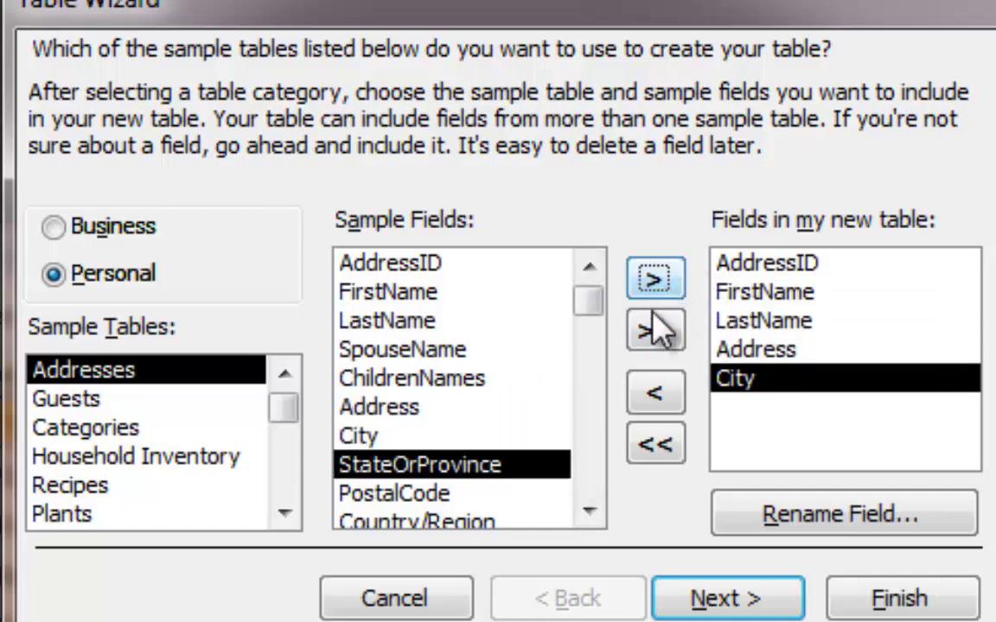
left_click(588, 511)
left_click(588, 511)
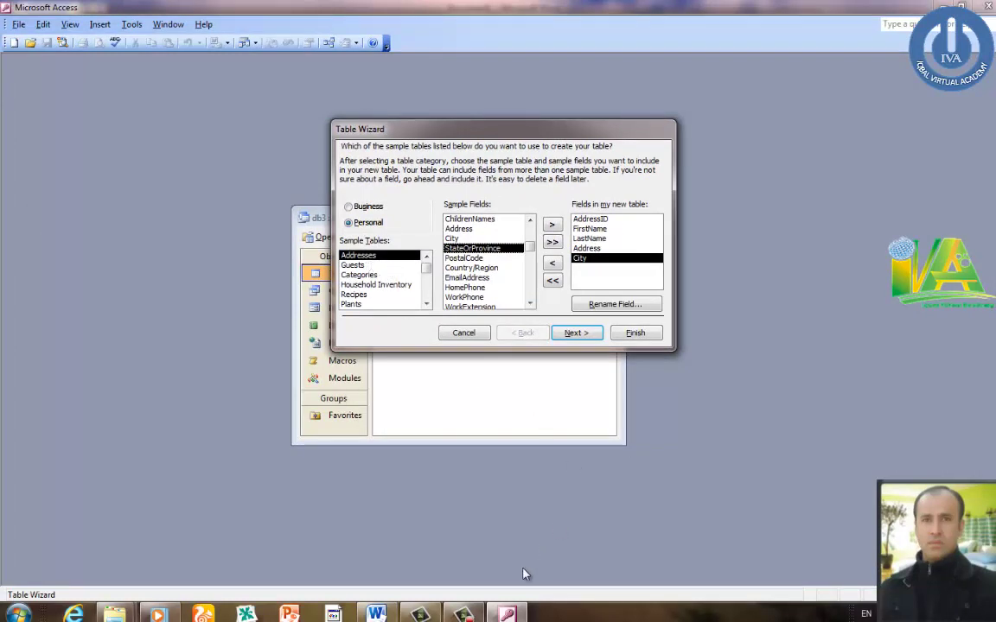
- In Word, write step 5 'Select your desire fields in the address' and start step 6
left_click(376, 614)
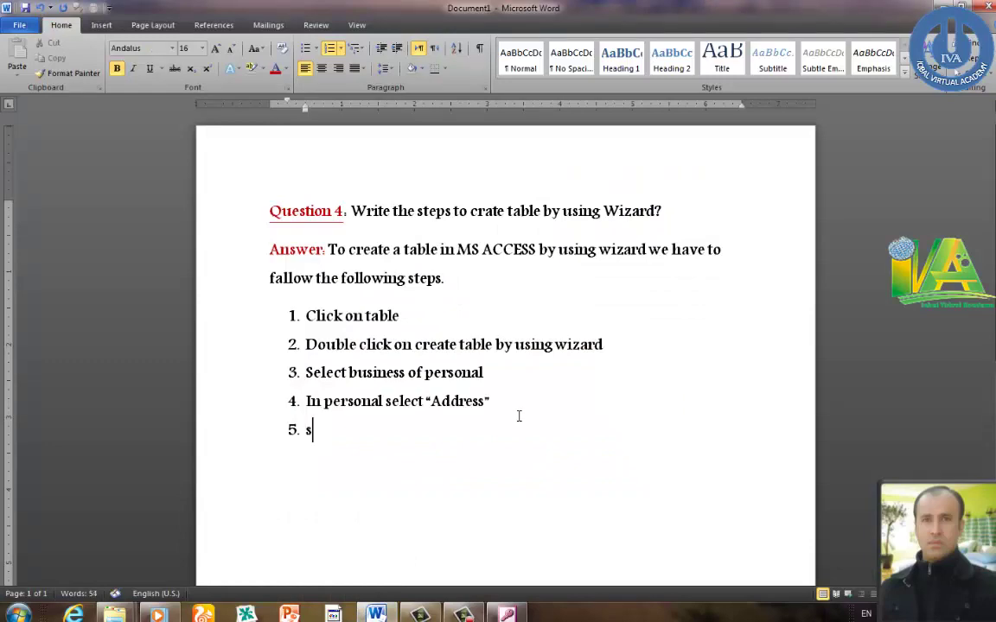
type("t your de")
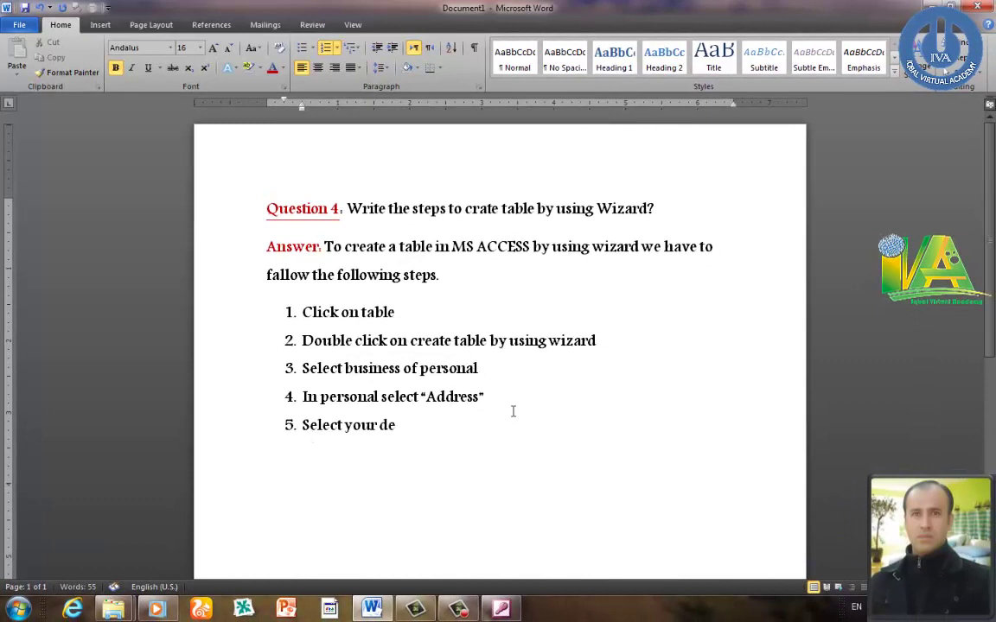
type("sire filde")
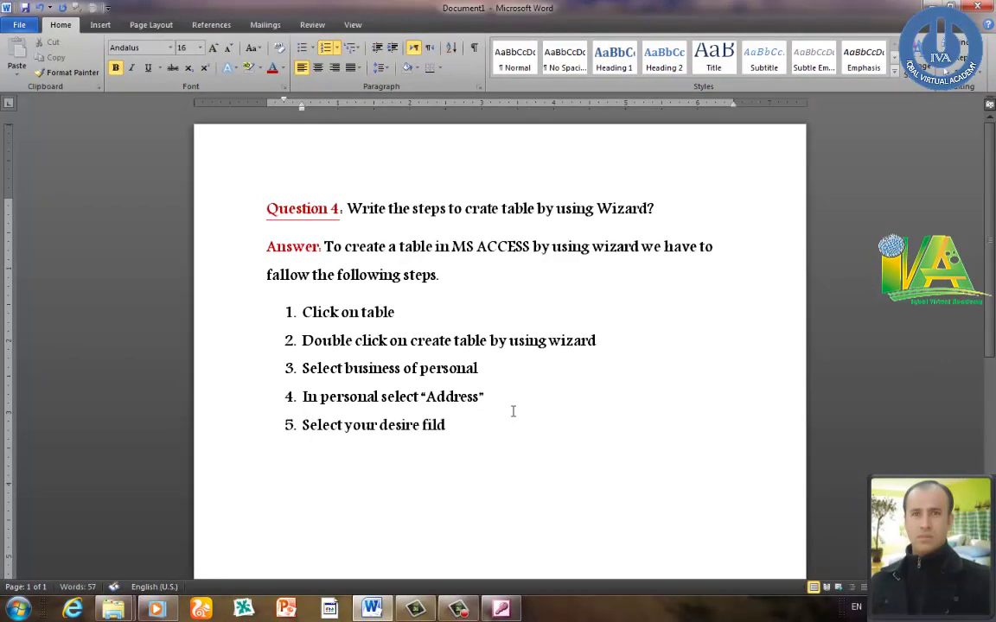
key("BackSpace")
key("BackSpace")
type("elds in the add")
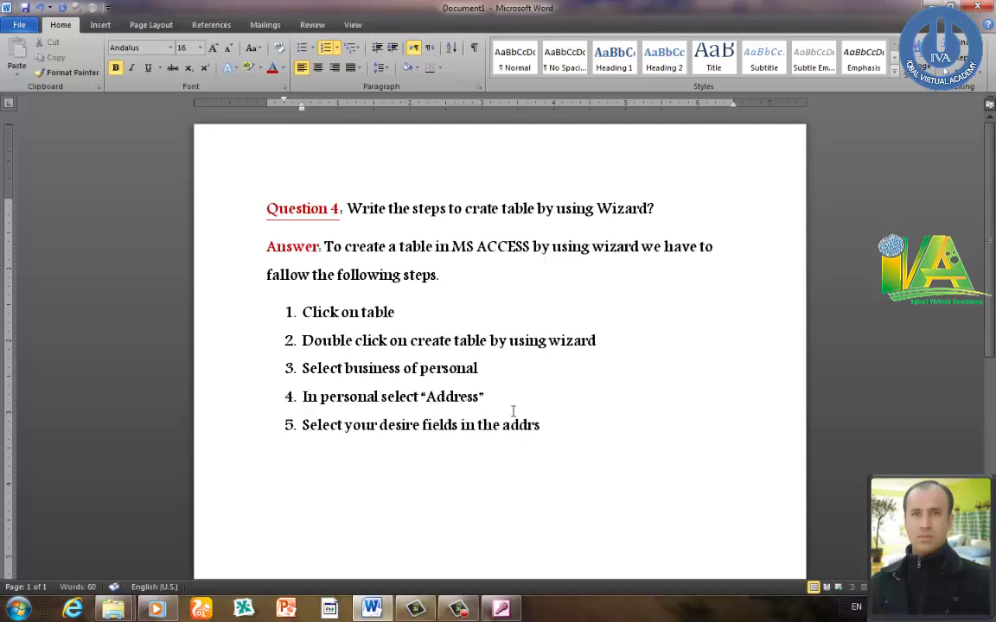
type("ress")
key("Return")
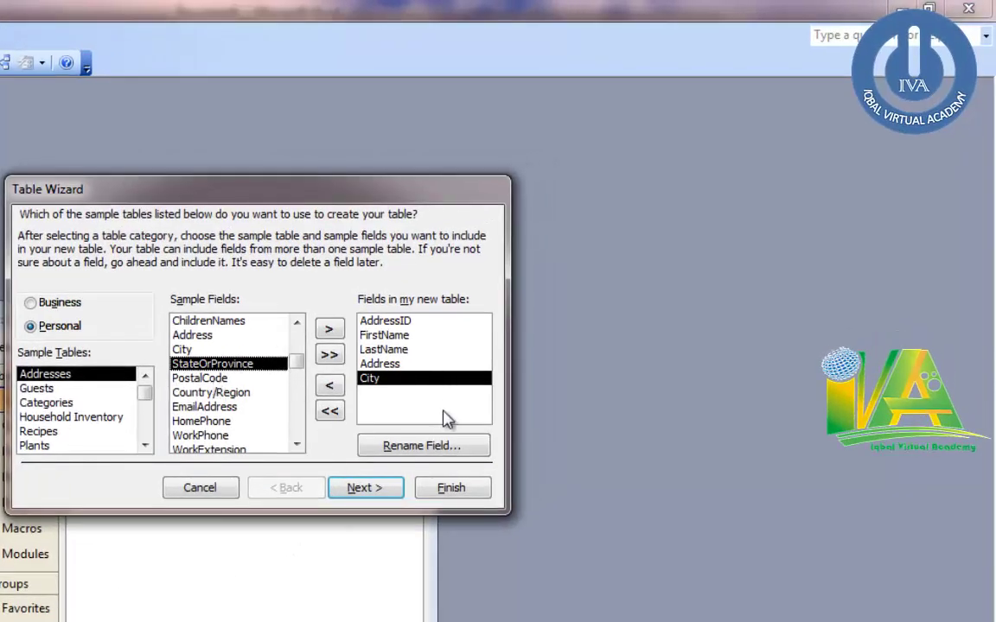
- Add EmailAddress from the Addresses sample fields to the new table
left_click(297, 445)
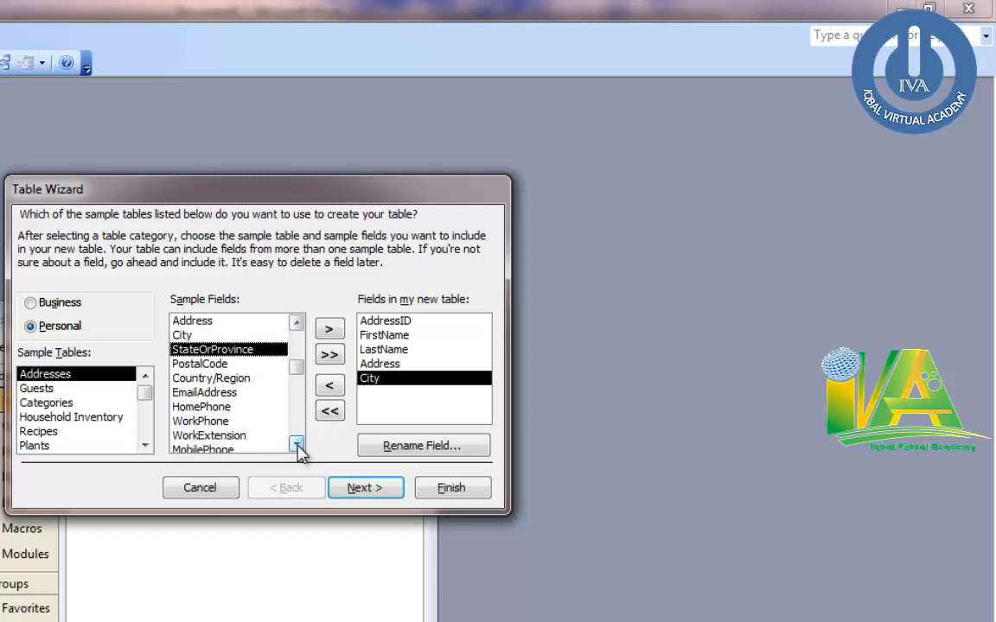
left_click(298, 444)
left_click(207, 377)
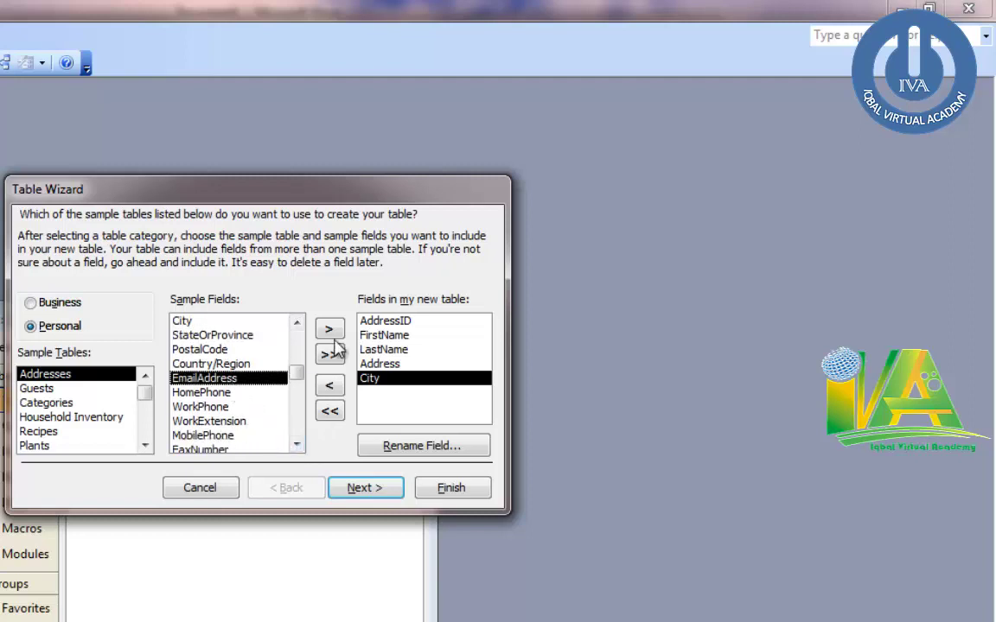
left_click(328, 328)
- Browse the Categories, Guests, and Business sample tables (Contacts, Customers, Products), then return to Personal
left_click(296, 443)
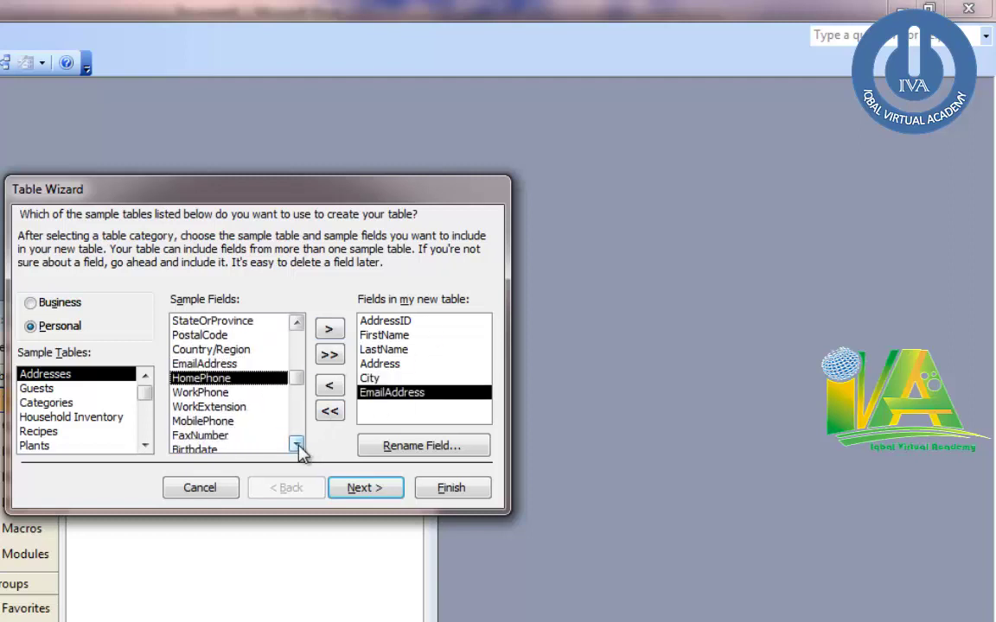
left_click(297, 443)
left_click(297, 443)
left_click(297, 444)
left_click(297, 443)
left_click(297, 443)
left_click(296, 443)
left_click(50, 403)
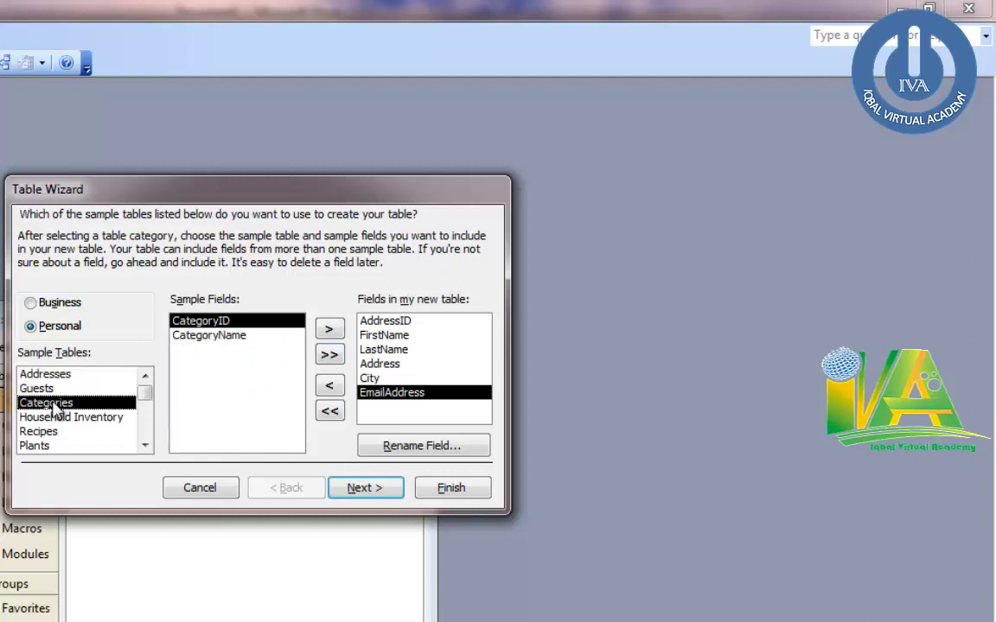
left_click(45, 388)
left_click(55, 375)
left_click(69, 302)
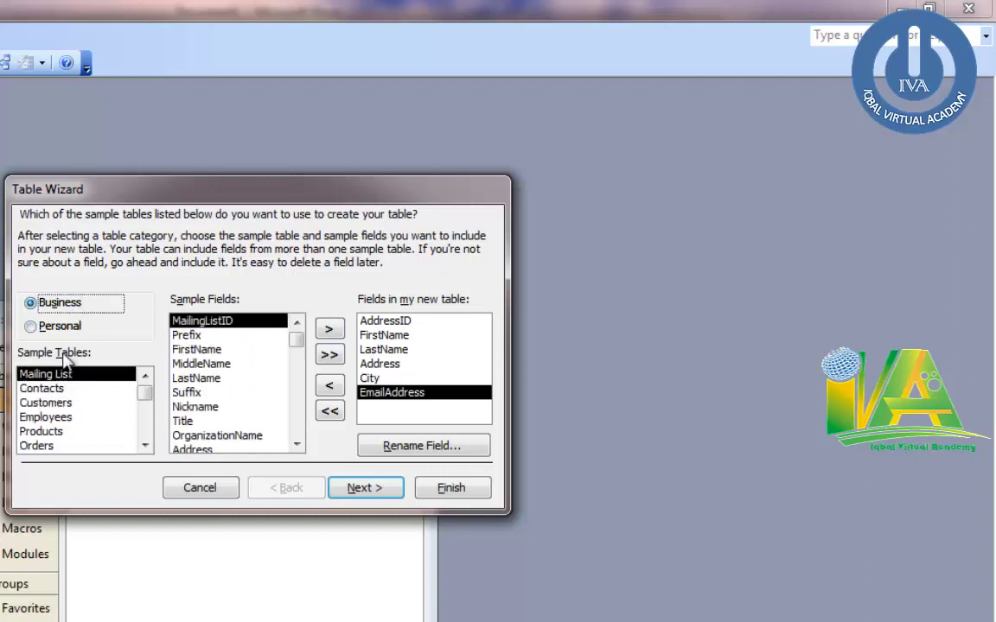
left_click(53, 388)
left_click(50, 403)
left_click(60, 431)
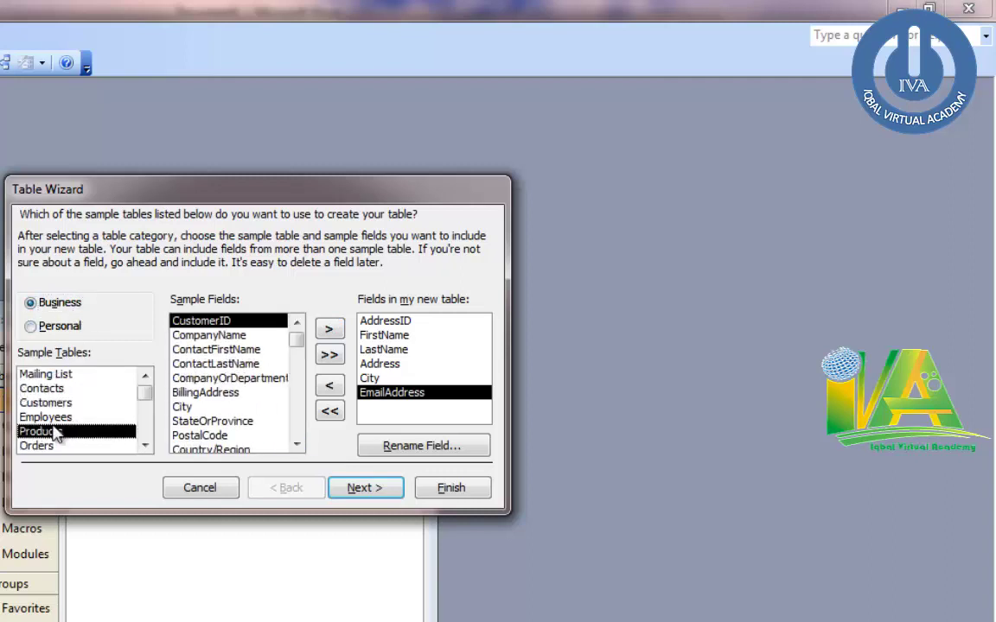
left_click(59, 405)
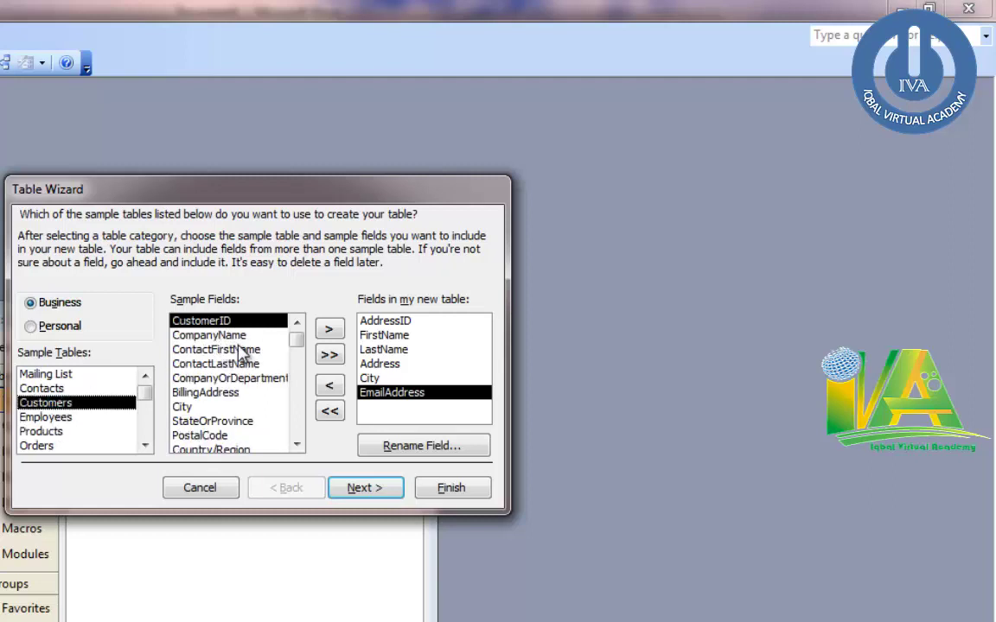
left_click(57, 329)
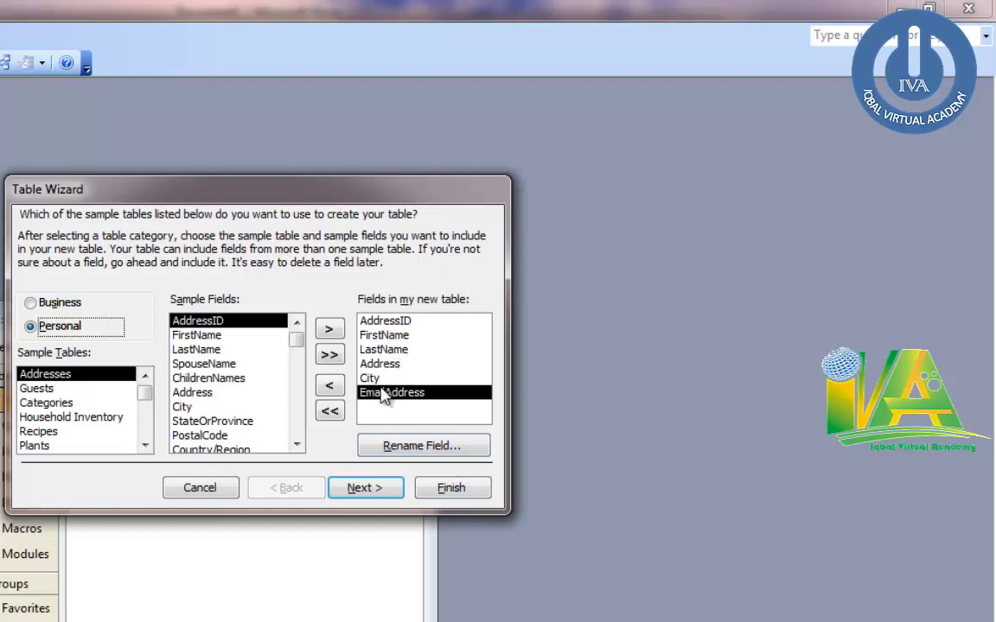
- Add HomePhone to the new table, then write Word step 6 'And click next'
left_click(296, 445)
left_click(296, 445)
left_click(296, 445)
left_click(297, 445)
left_click(297, 445)
left_click(297, 445)
left_click(297, 445)
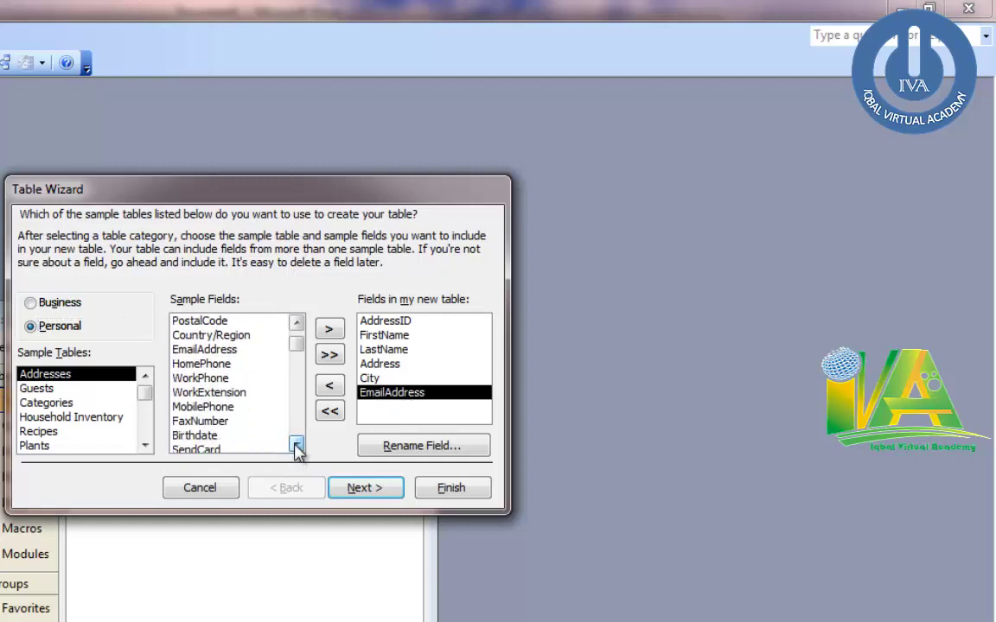
left_click(296, 445)
left_click(296, 445)
left_click(296, 445)
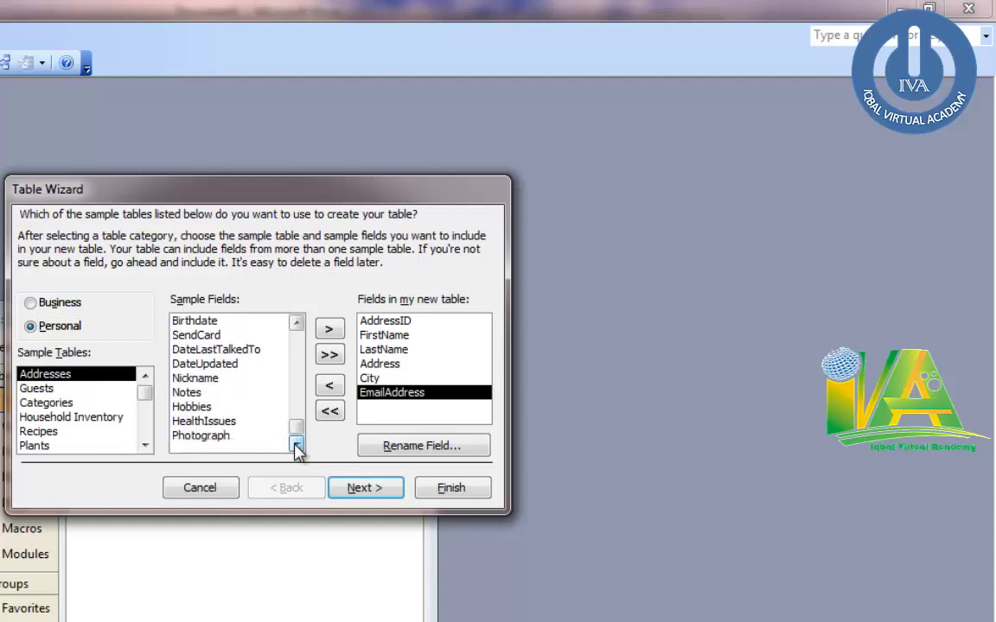
left_click_drag(297, 431, 298, 390)
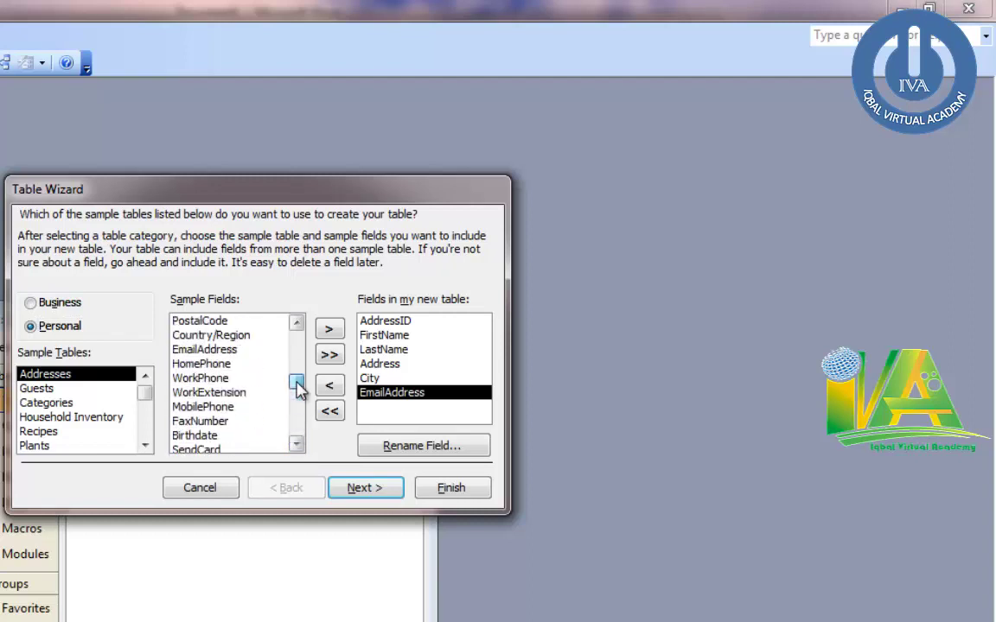
left_click(212, 364)
left_click(329, 330)
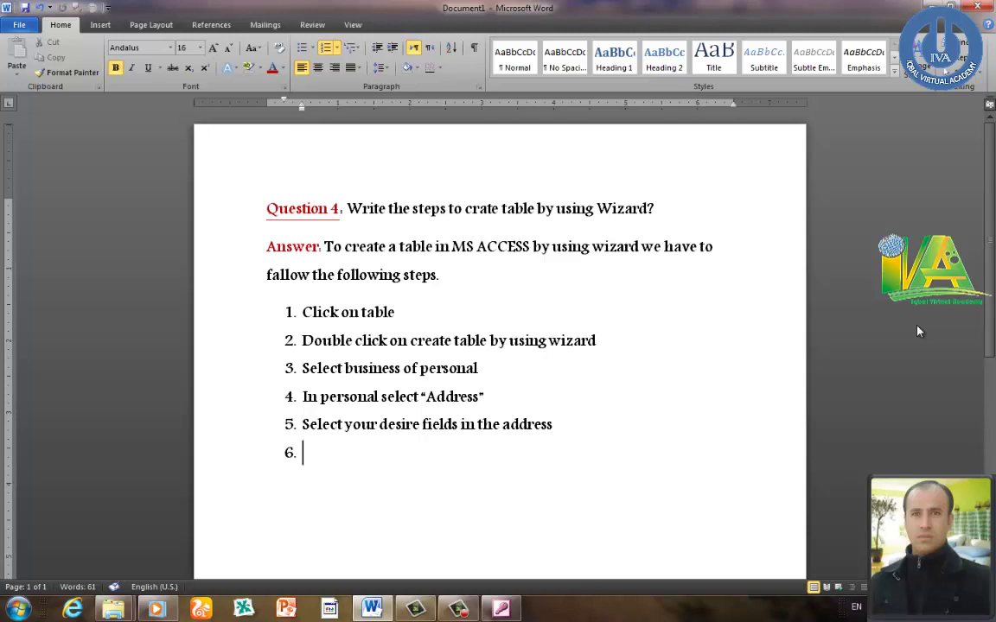
type("And click next")
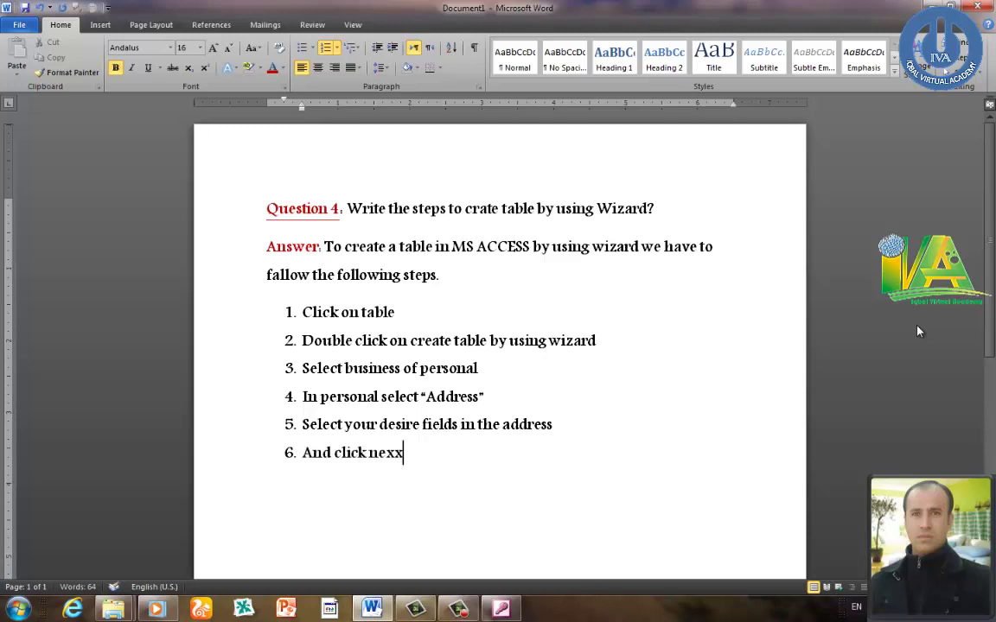
key("Return")
- Advance the Table Wizard to the page that names the table Addresses
left_click(502, 610)
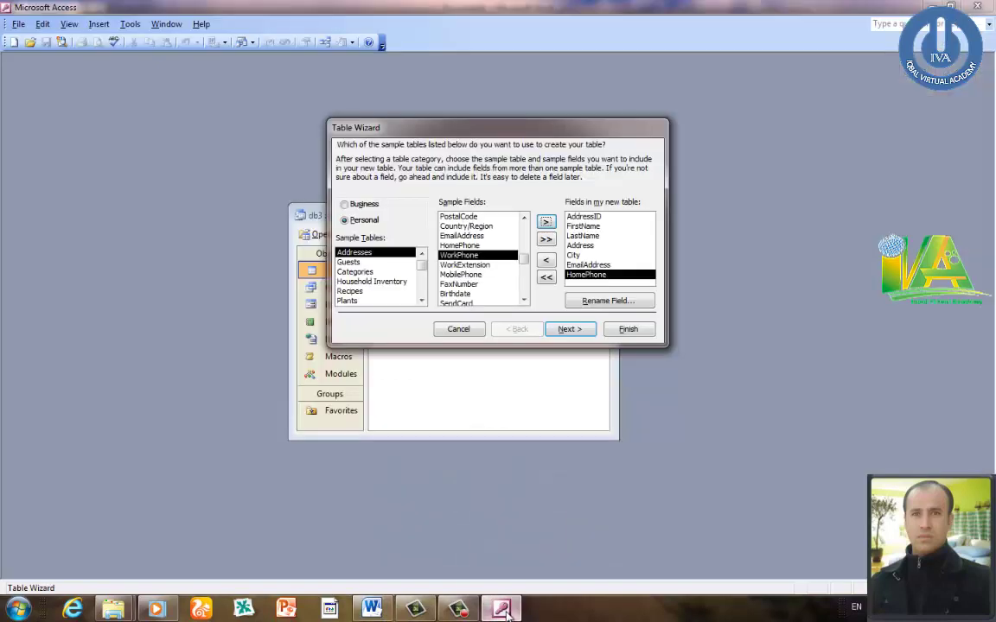
left_click(578, 329)
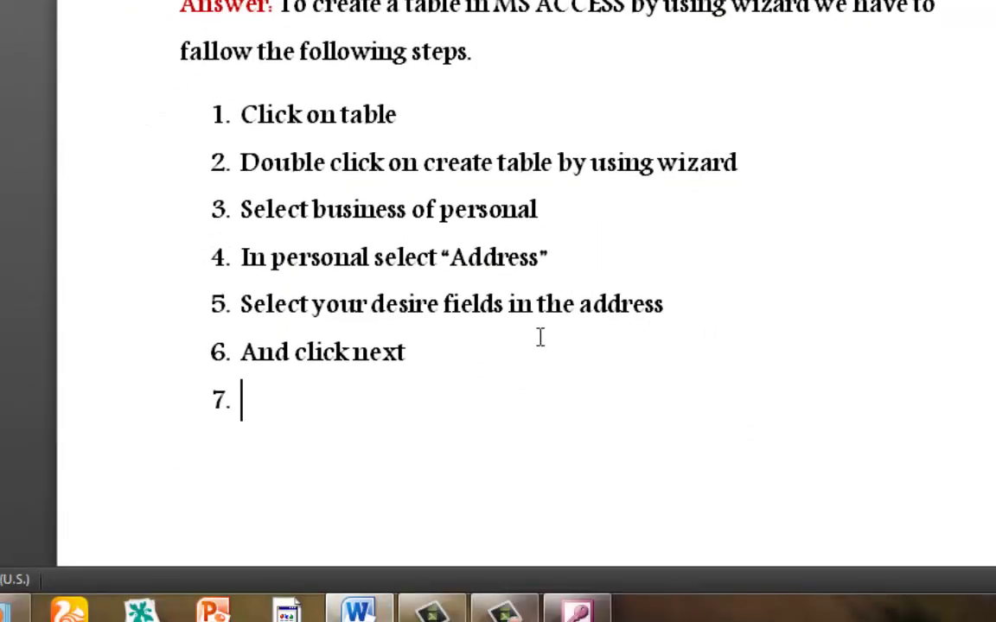
- Write step 7 'Select "set a primary key for me.' and start step 8
type("select ")
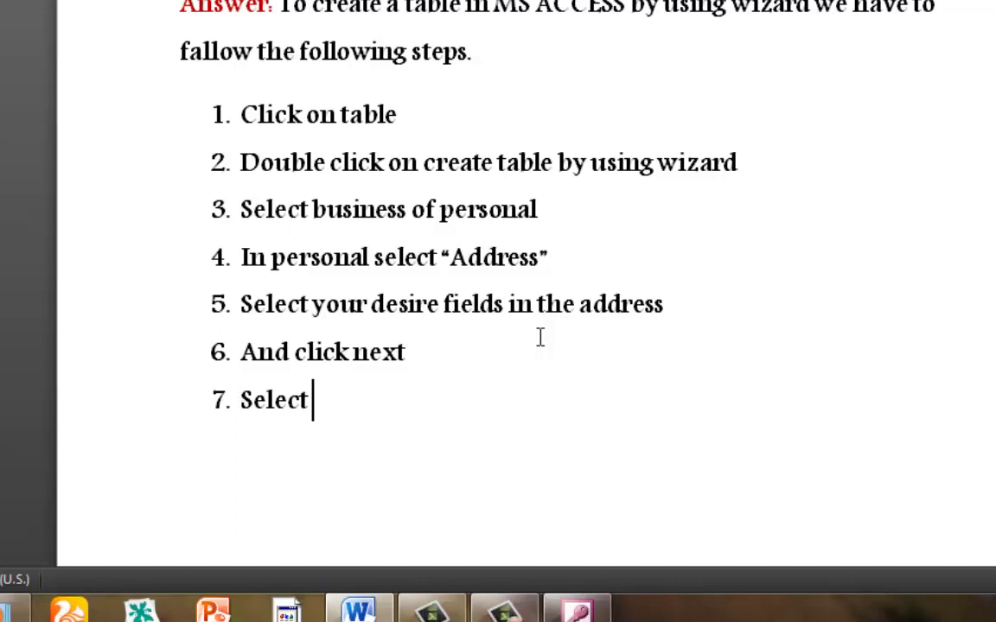
type("se")
key("BackSpace")
key("BackSpace")
type("\"set a p")
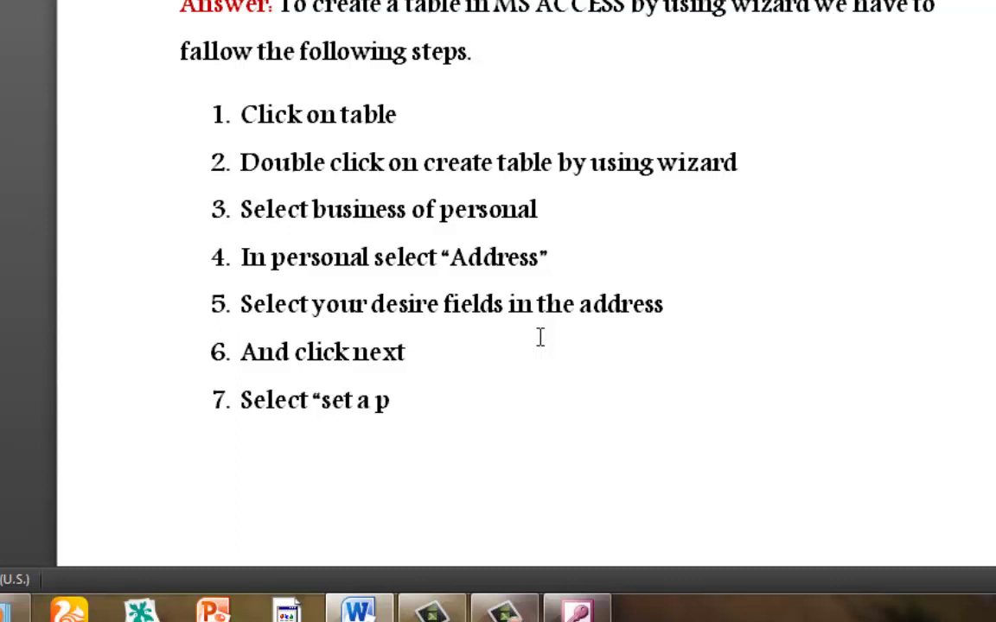
type("rimary key")
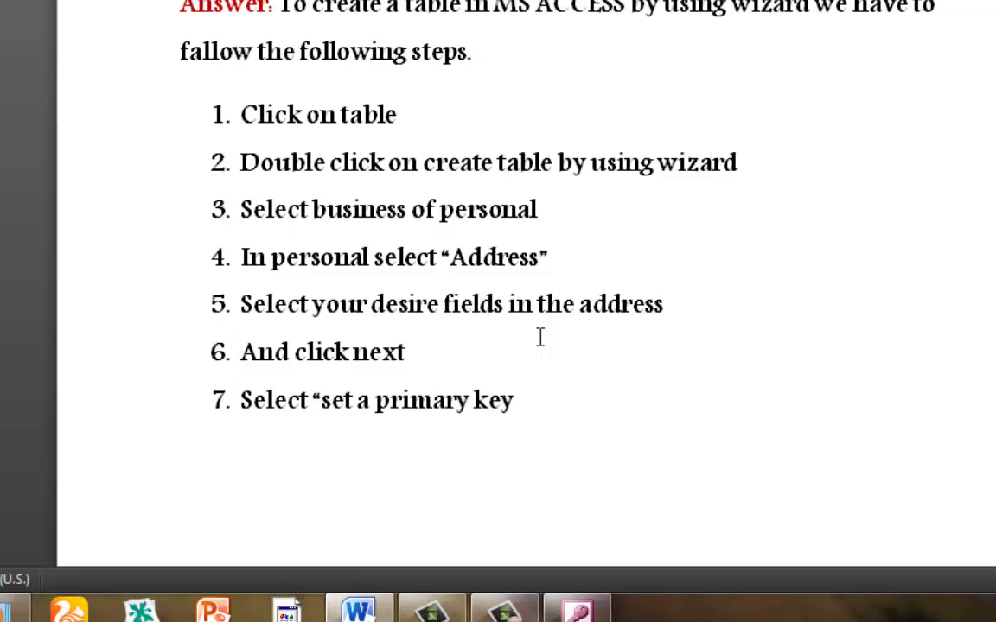
type(" fro")
key("BackSpace")
key("BackSpace")
type("or me.")
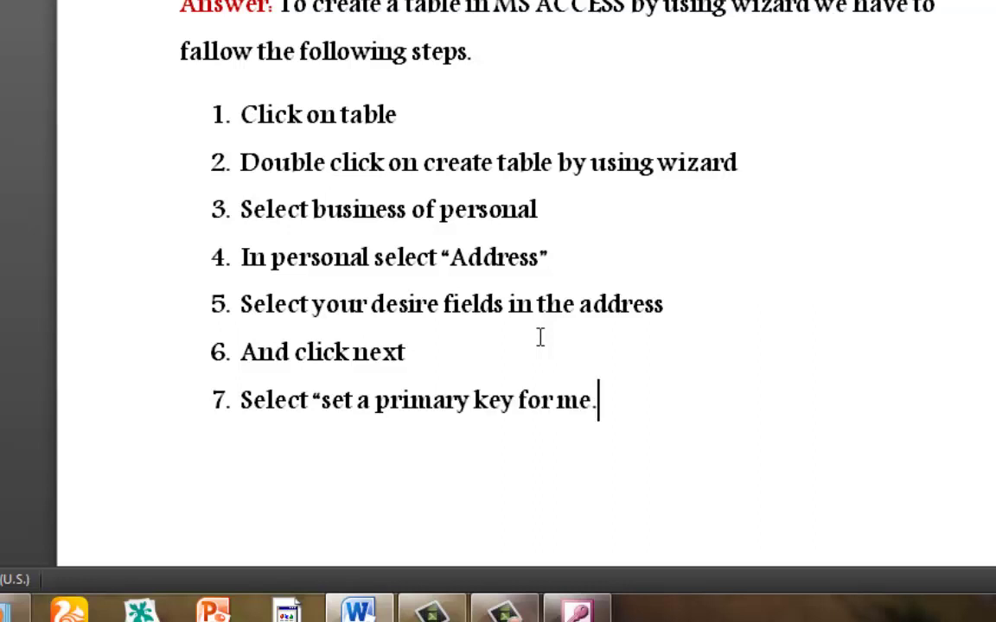
key("Return")
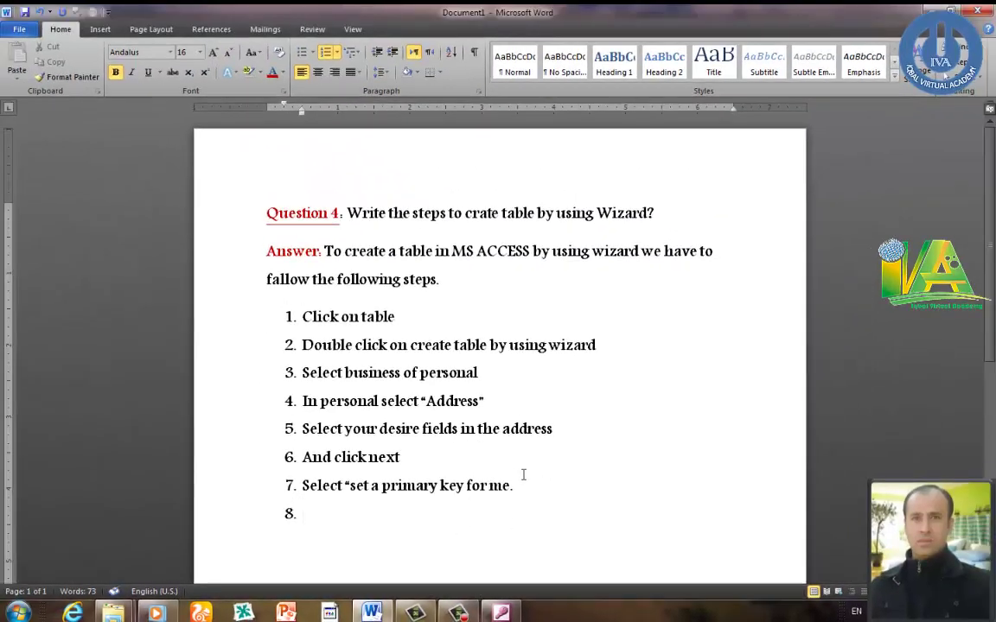
- Choose 'Yes, set a primary key for me' and advance to the wizard's final page
left_click(543, 477)
left_click(350, 509)
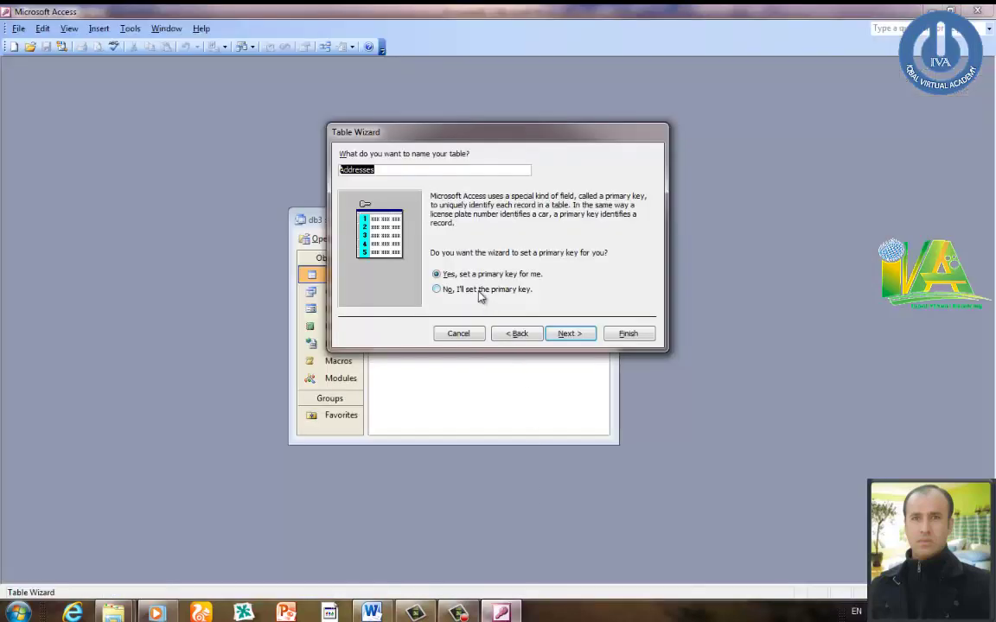
left_click(480, 290)
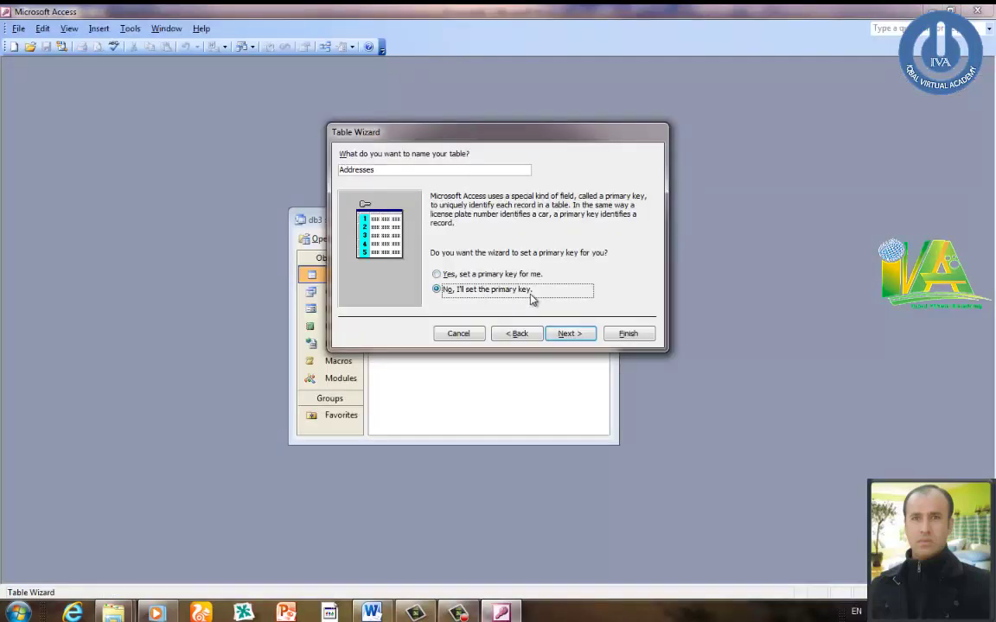
left_click(483, 276)
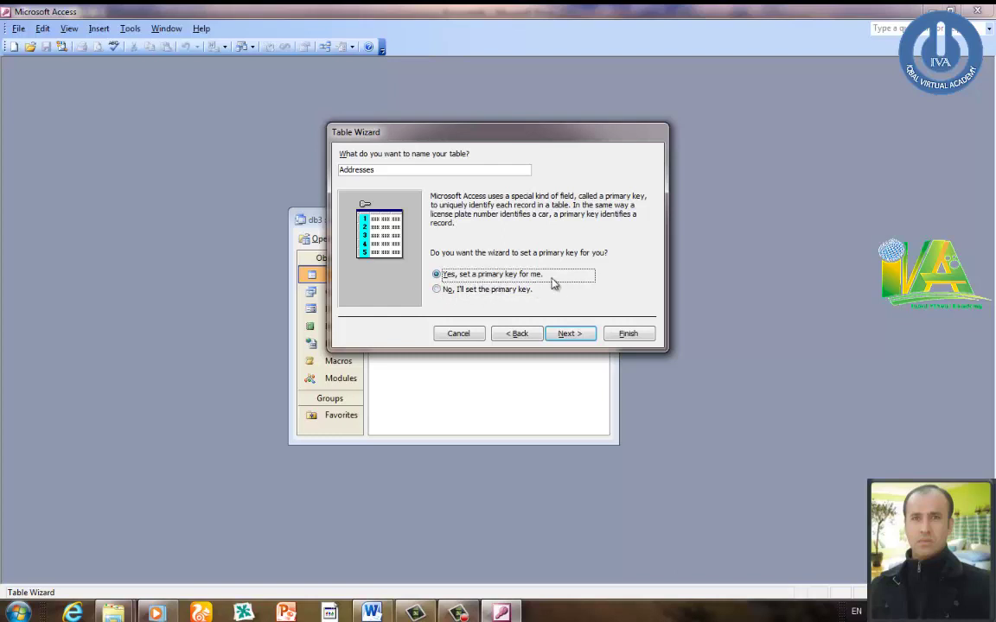
left_click(583, 335)
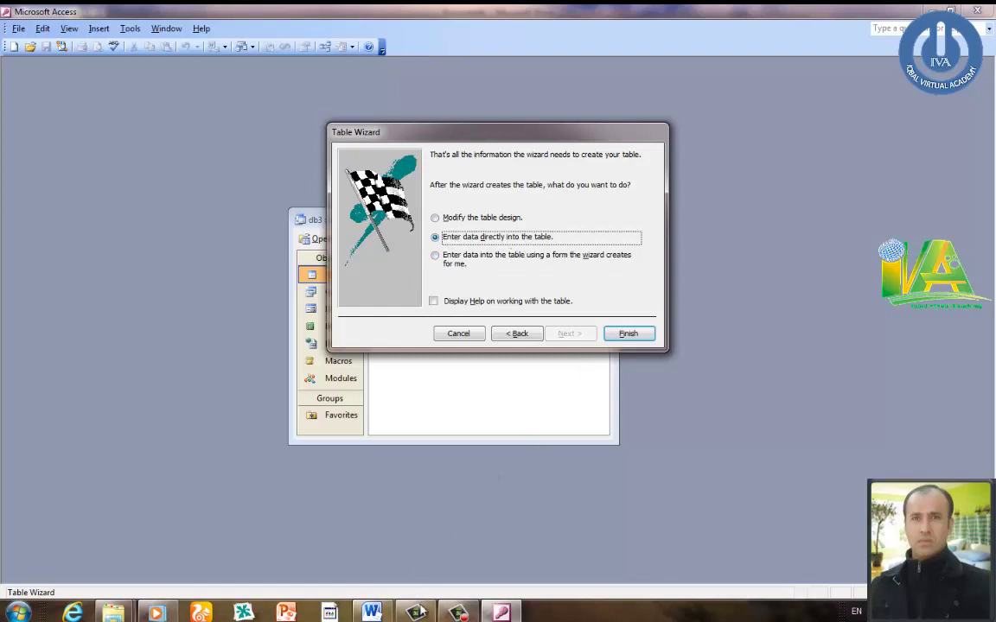
left_click(384, 612)
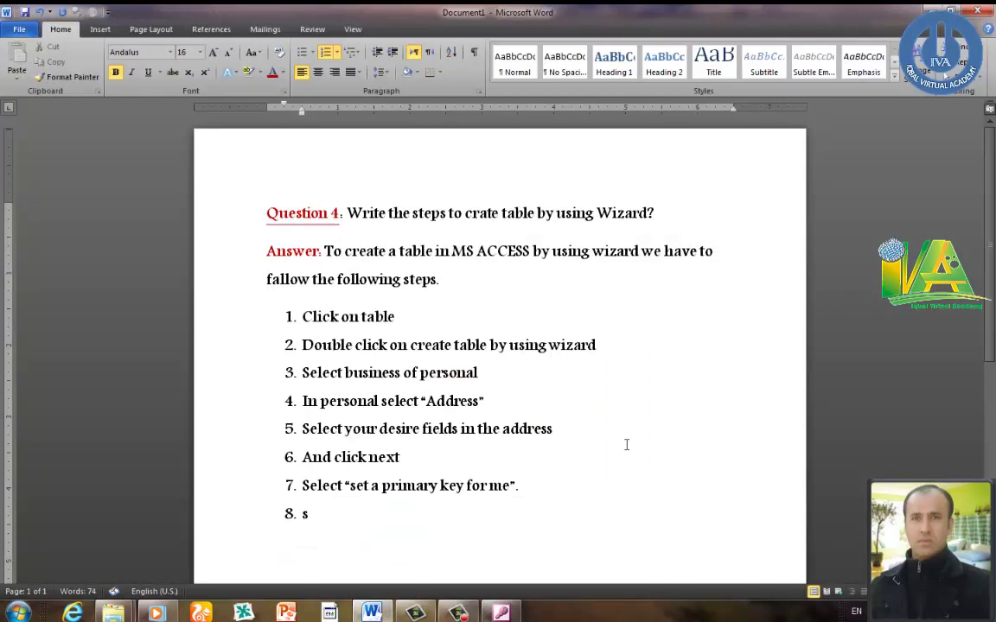
- Begin step 8 with 'Select " enter', correcting typos along the way
type("t")
key("BackSpace")
key("BackSpace")
type("ct")
key("BackSpace")
key("BackSpace")
key("BackSpace")
key("BackSpace")
type("elec")
type("t \" E")
type("enter data")
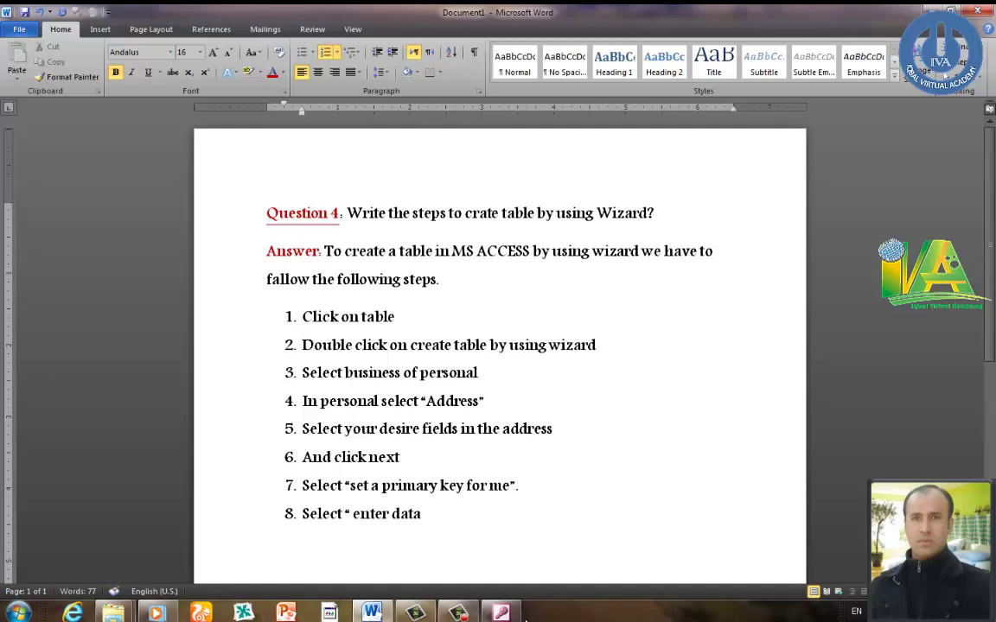
left_click(502, 612)
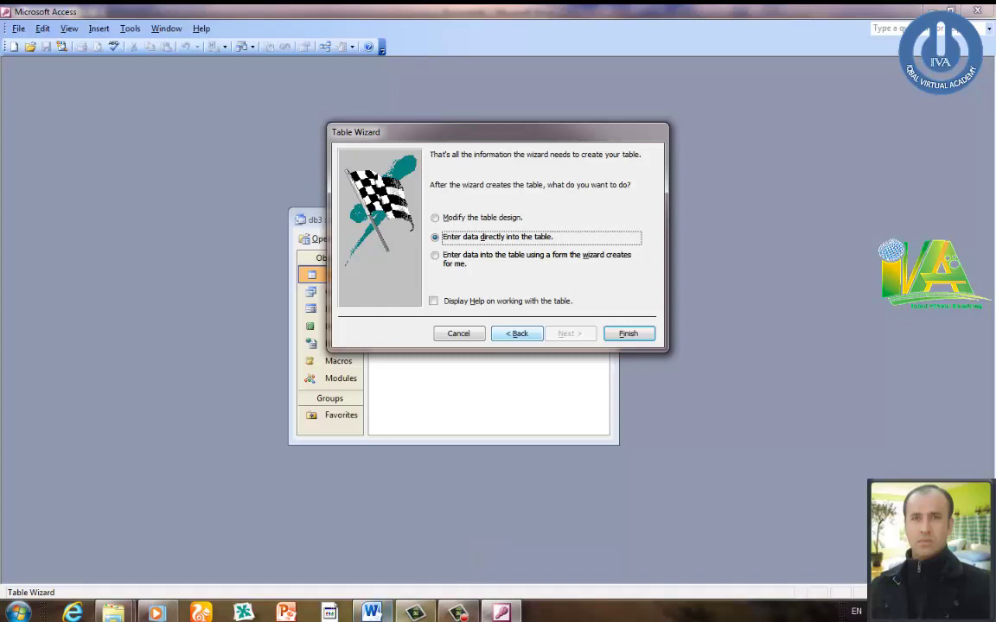
left_click(387, 612)
- Finish step 8 with 'directly into the table.', fix spelling and spacing, and start item 9
type("di")
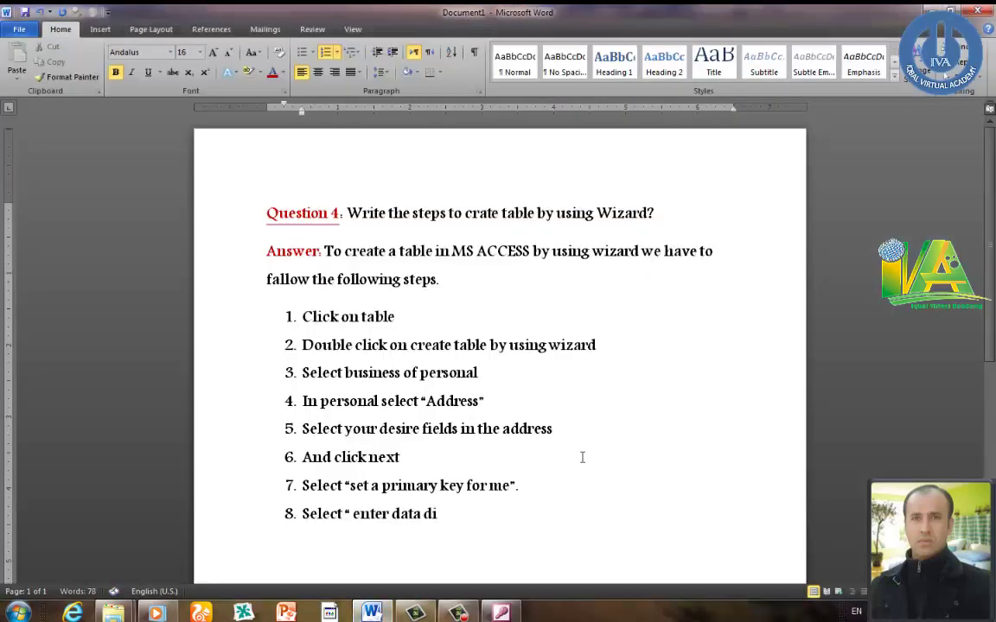
type("rectely")
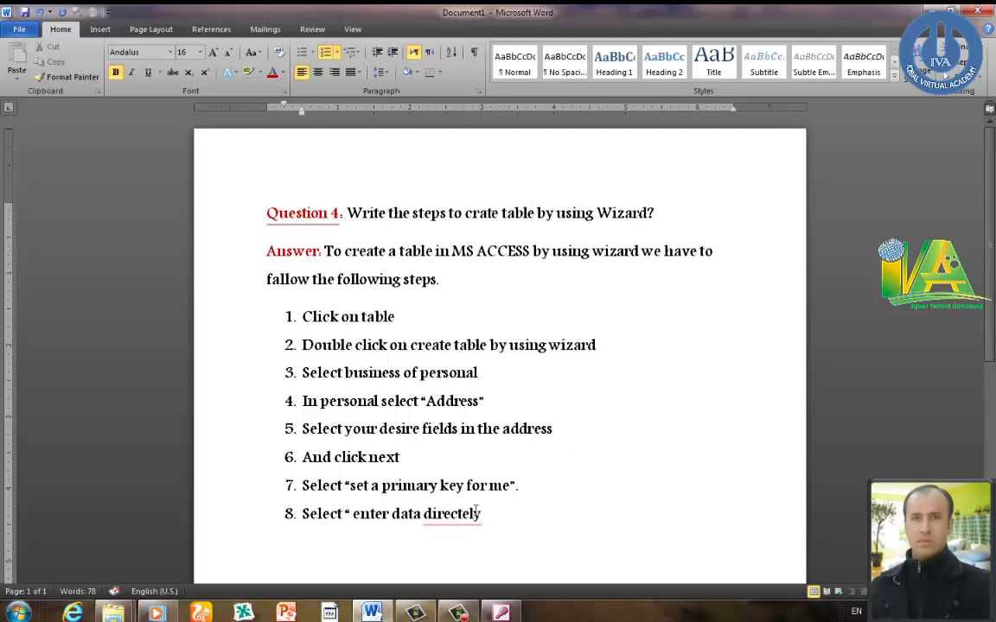
right_click(474, 516)
left_click(519, 318)
type("the table")
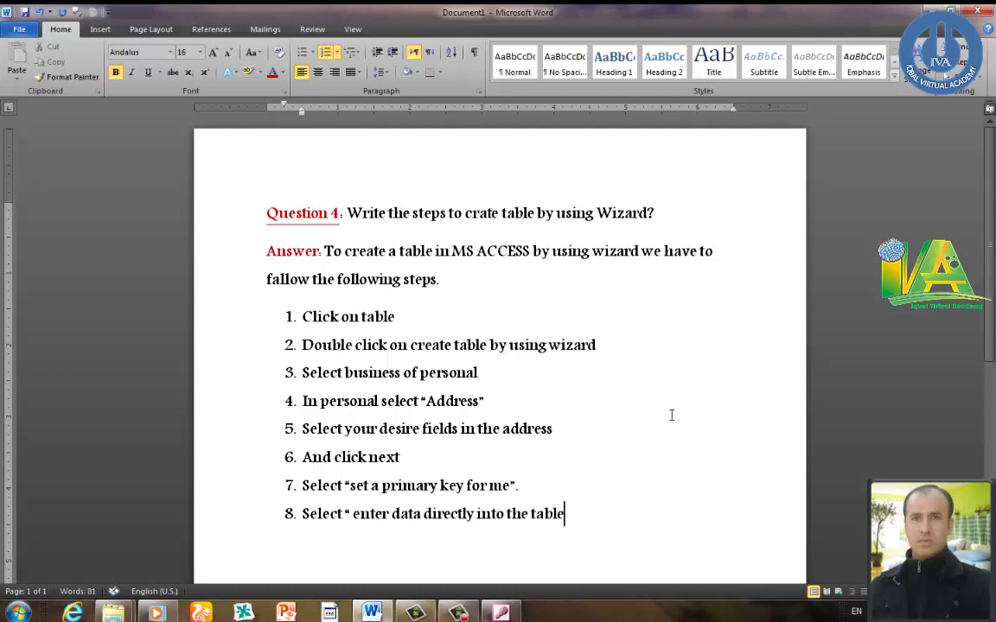
type(".")
key("Return")
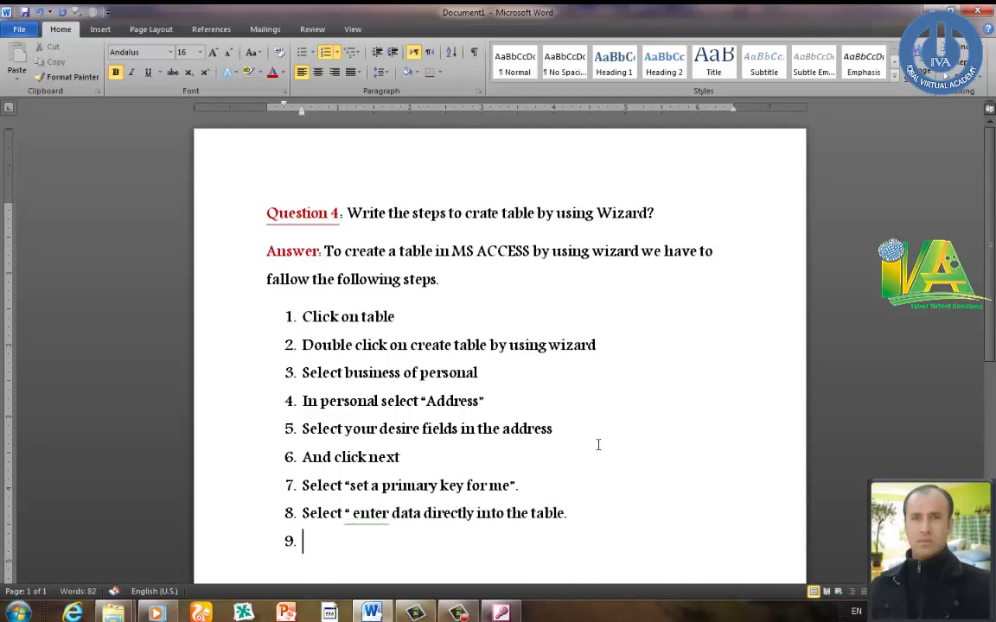
right_click(384, 517)
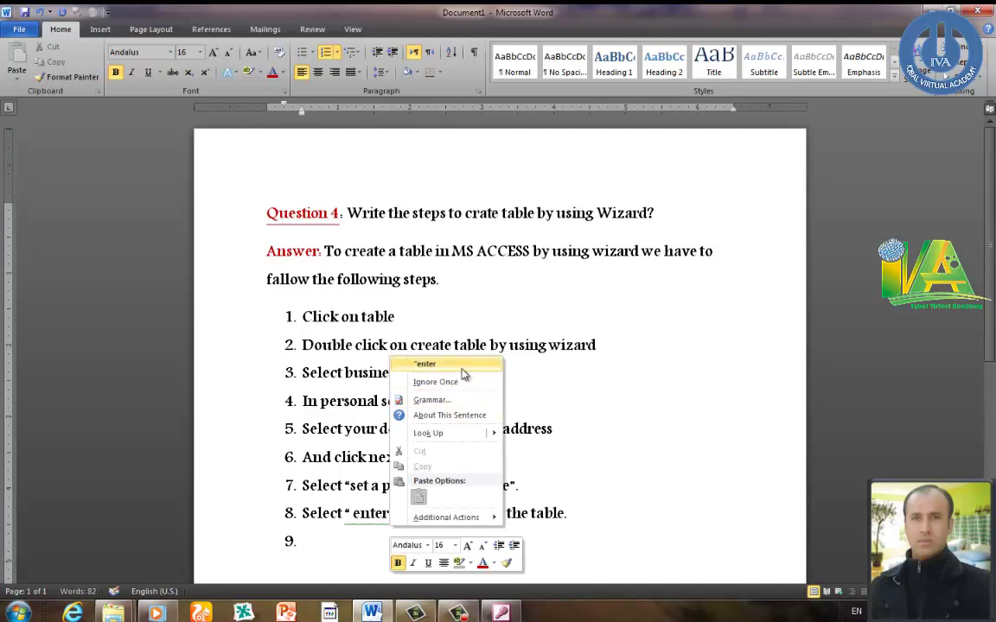
left_click(463, 373)
left_click(502, 613)
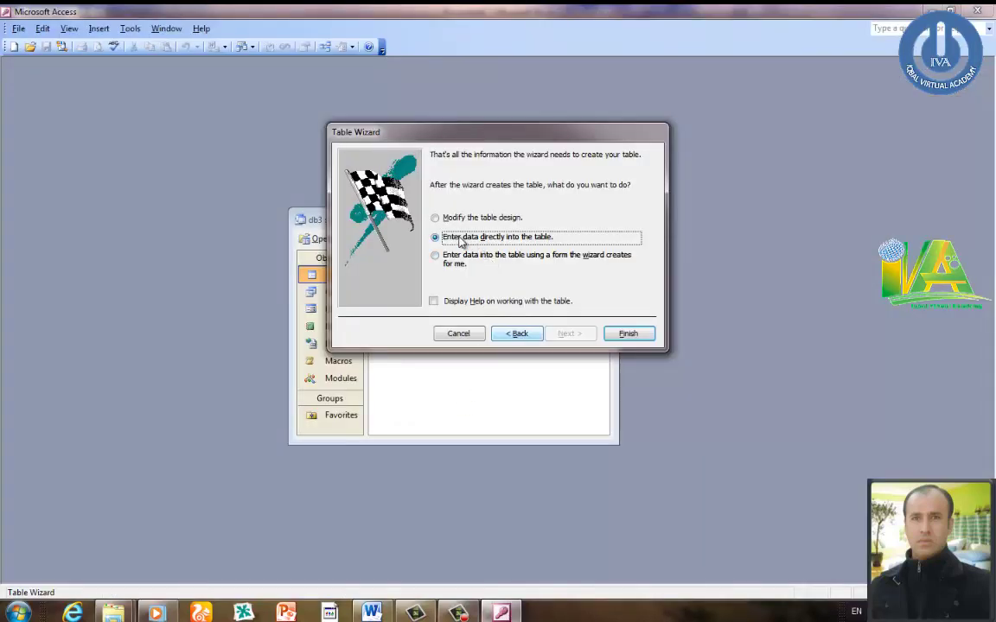
- Finish the wizard to create Addresses and enter the first contact's name, address, city and phone
left_click(628, 333)
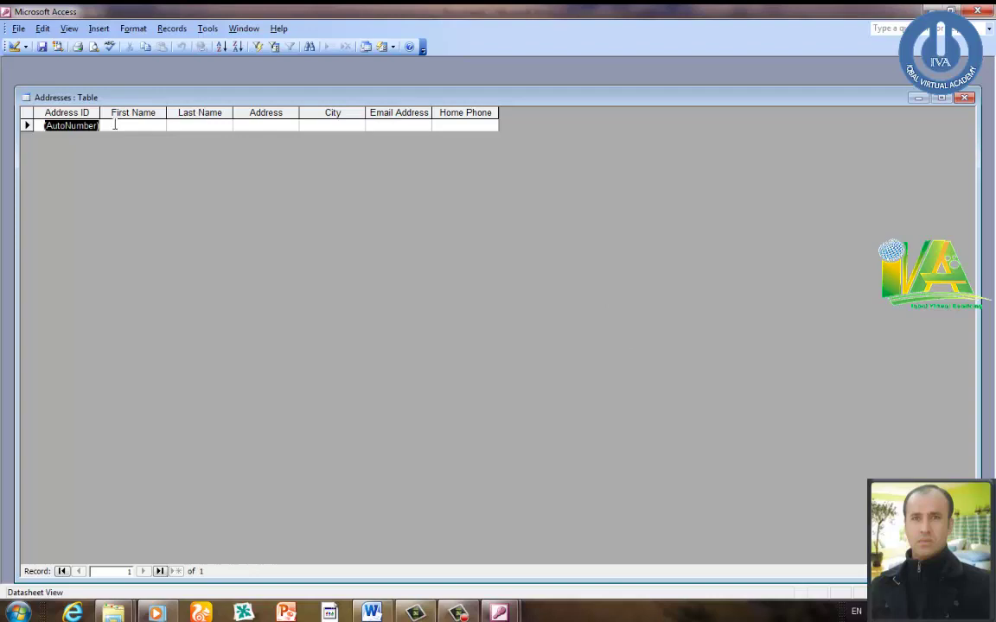
left_click(115, 125)
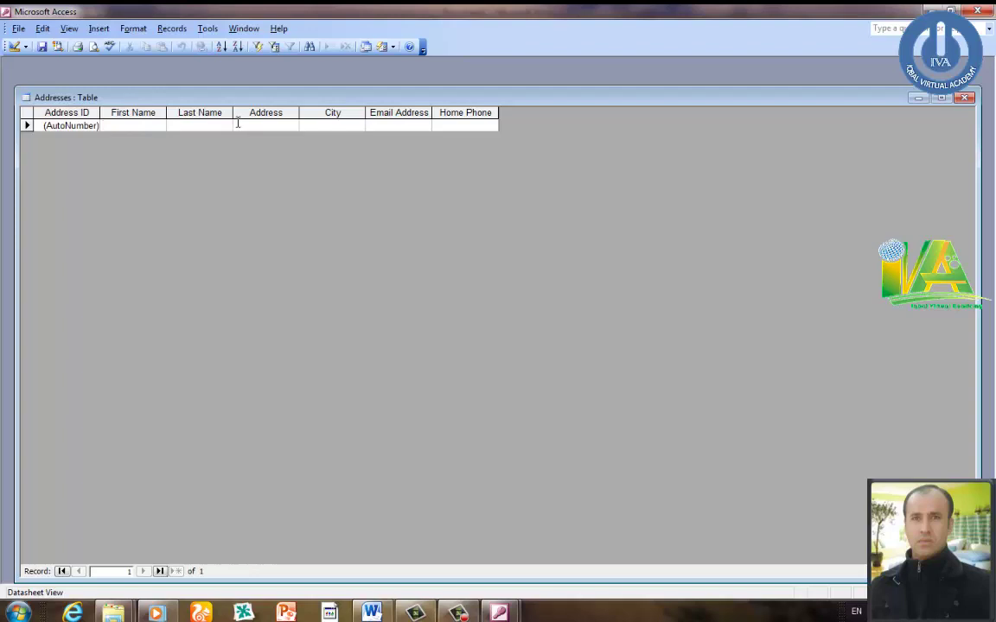
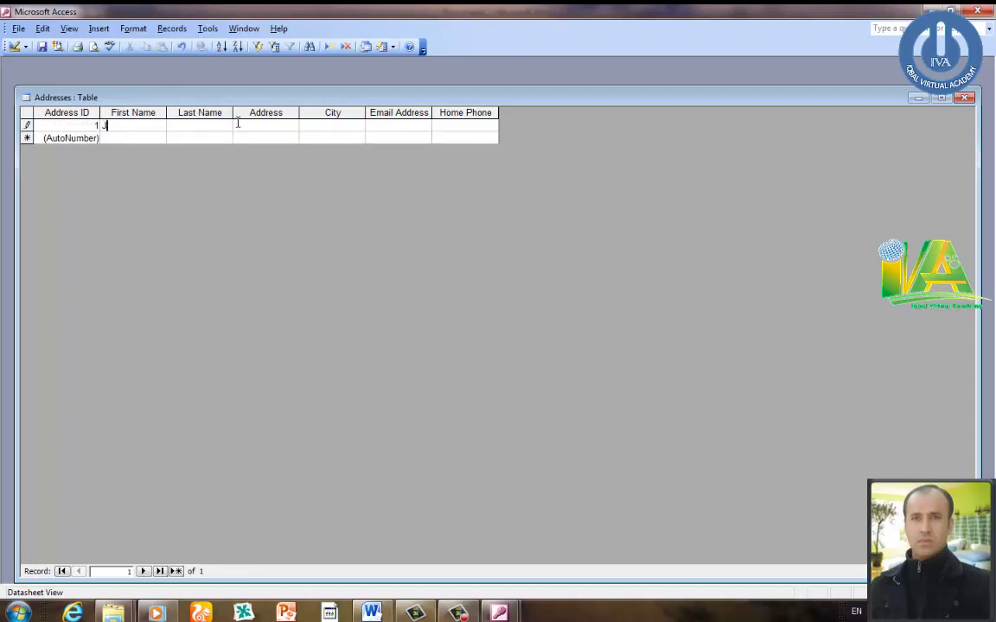
key("Tab")
type("M")
type("ingora Swa")
type("t")
key("Tab")
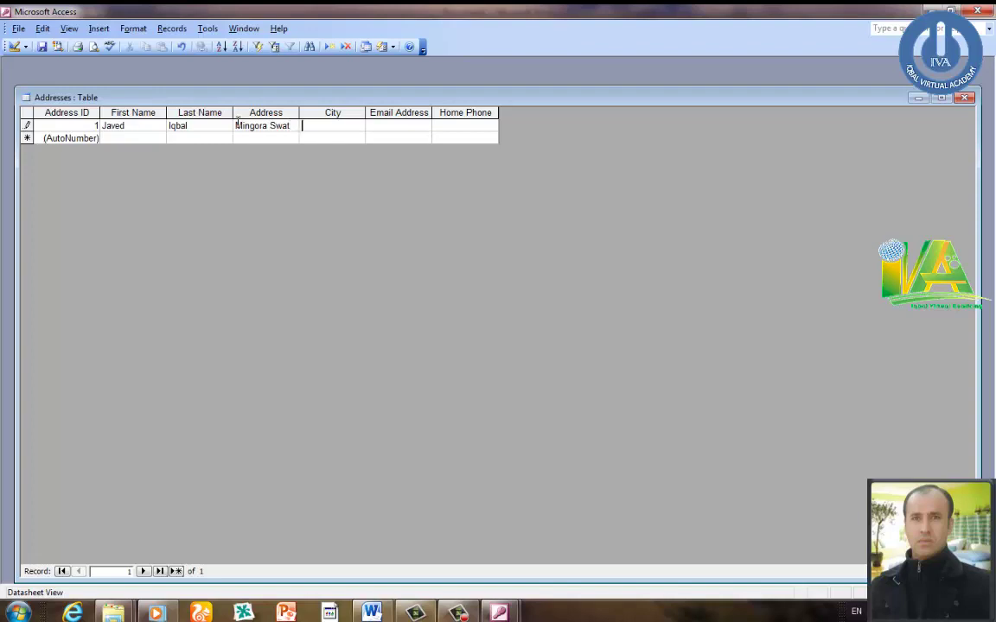
type("Mingora")
key("Tab")
type("987987987")
- Fill in the first contact's e-mail address and start the second record's first name
left_click(402, 126)
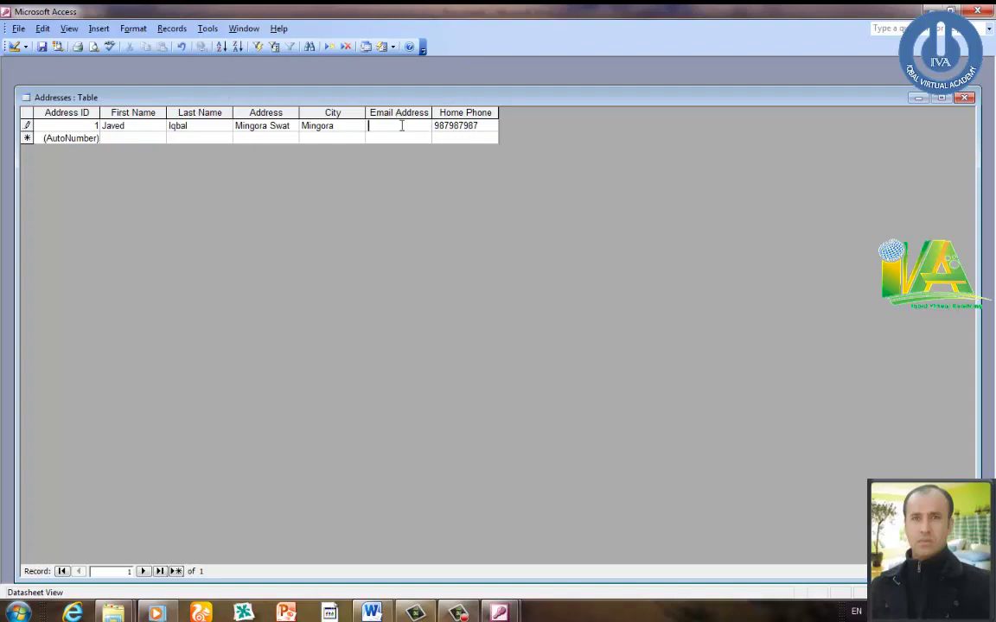
key("Down")
left_click(121, 138)
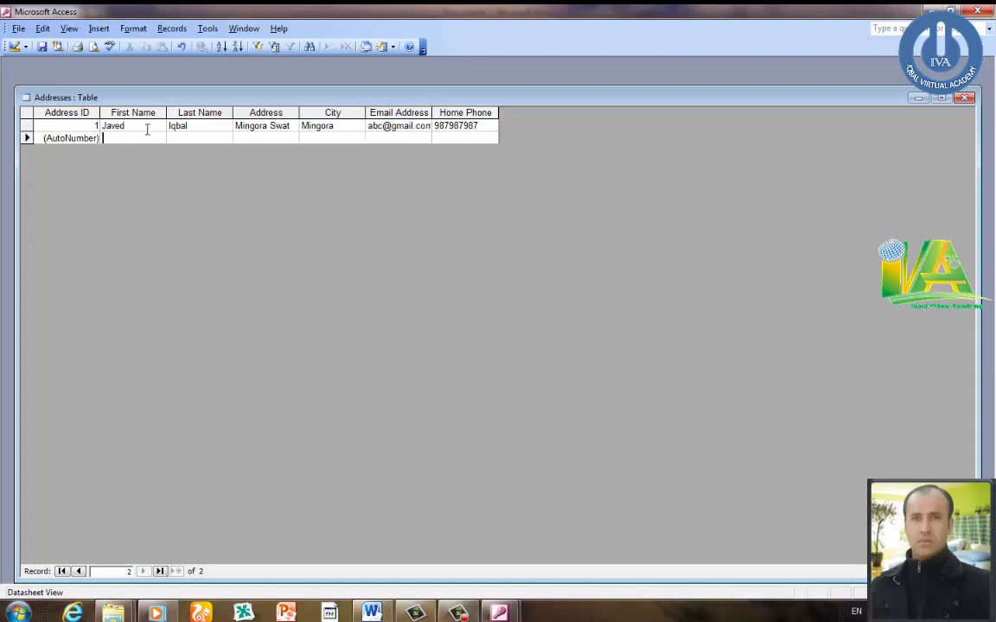
type("Iqbal")
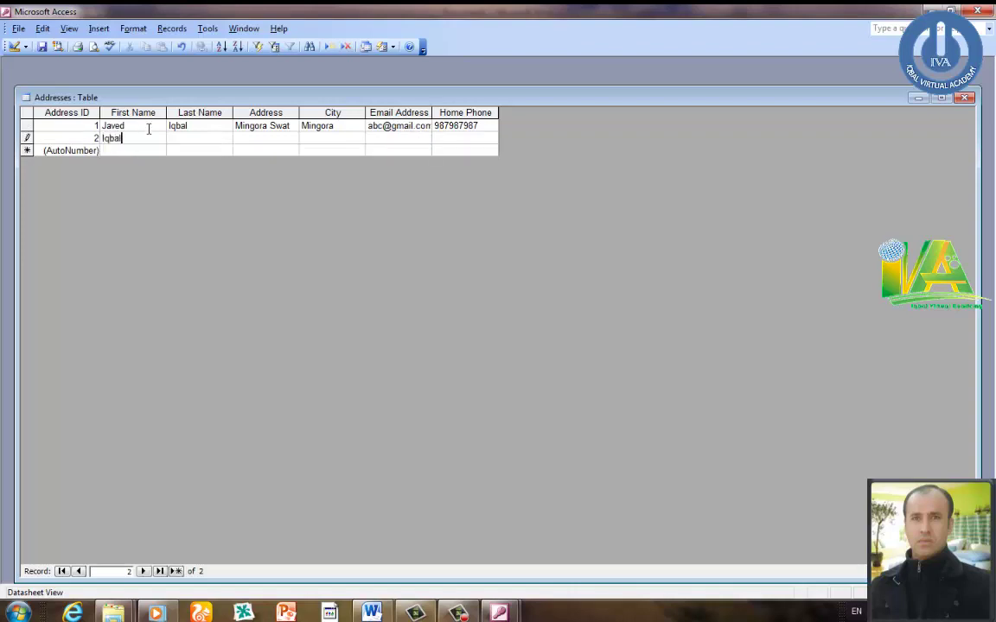
left_click(372, 612)
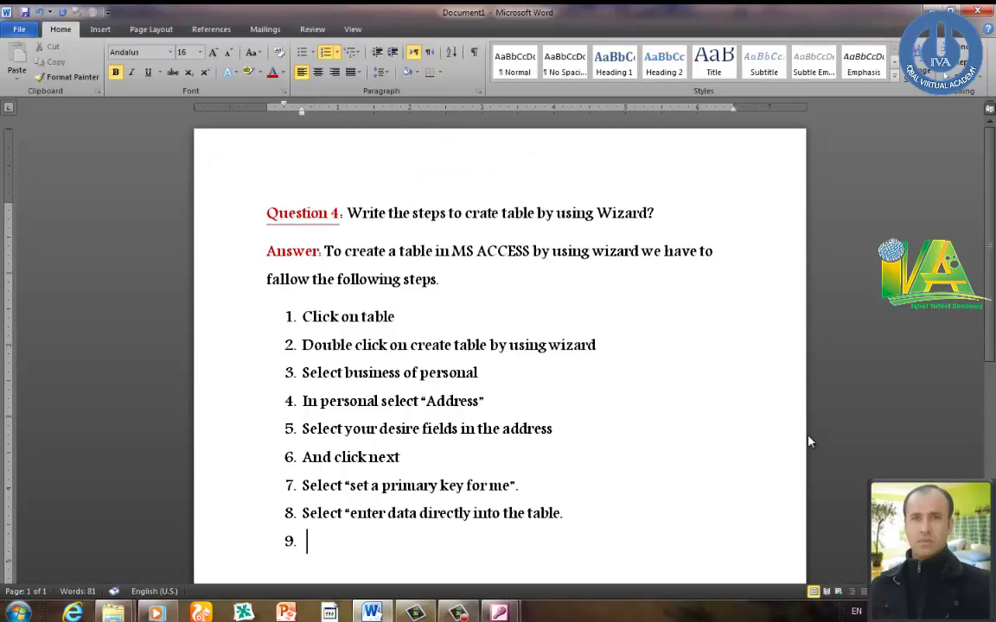
- Write step 9 'Type the data' and step 10 'Finish', correcting the misspelled Finish
type("Type the ")
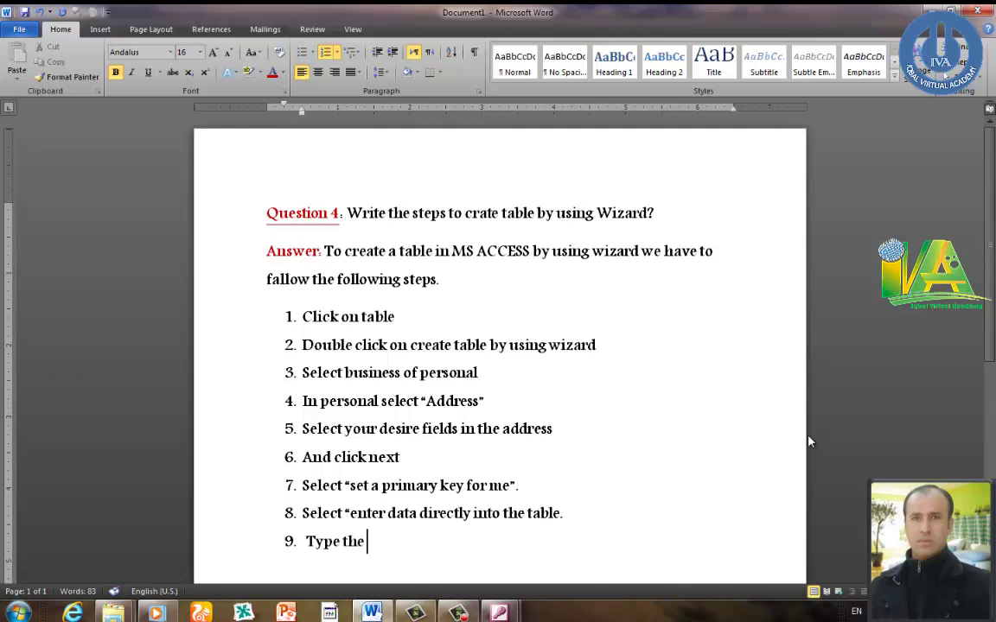
type("data")
key("Return")
type("finsh")
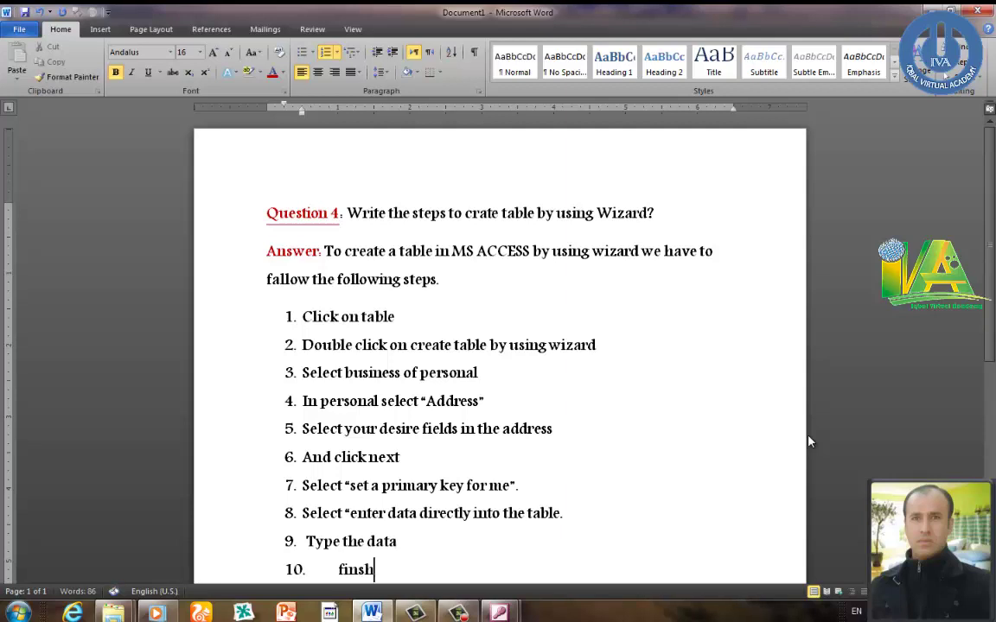
scroll(770, 423, "down", 2)
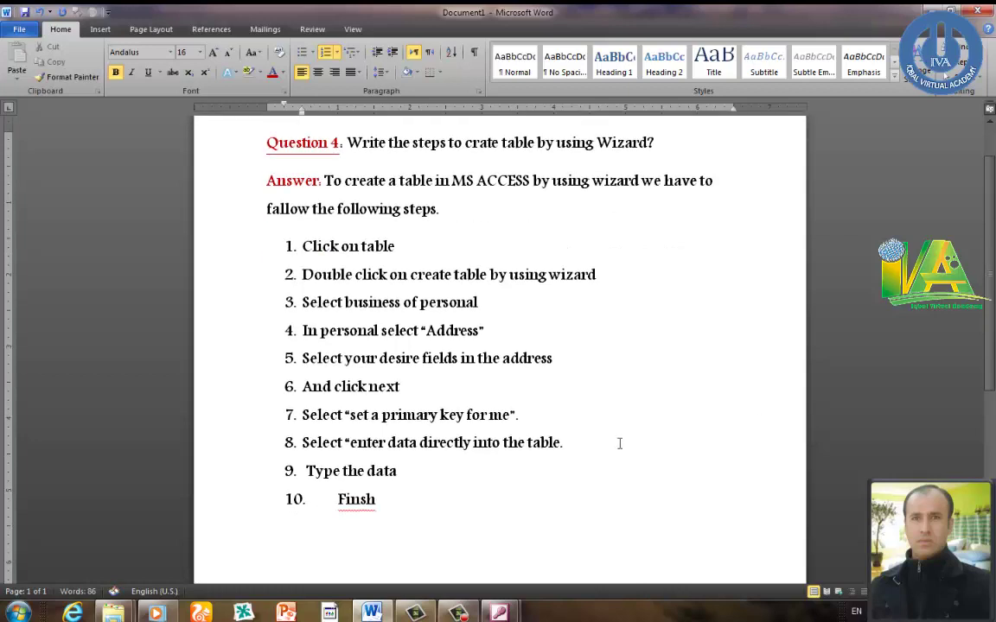
right_click(362, 501)
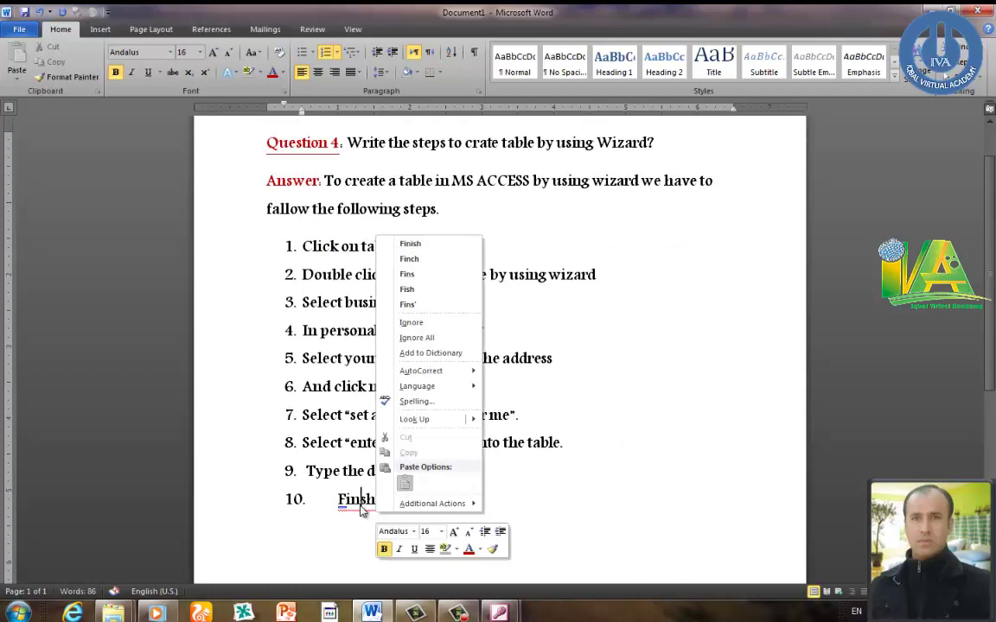
left_click(413, 245)
scroll(499, 496, "up", 1)
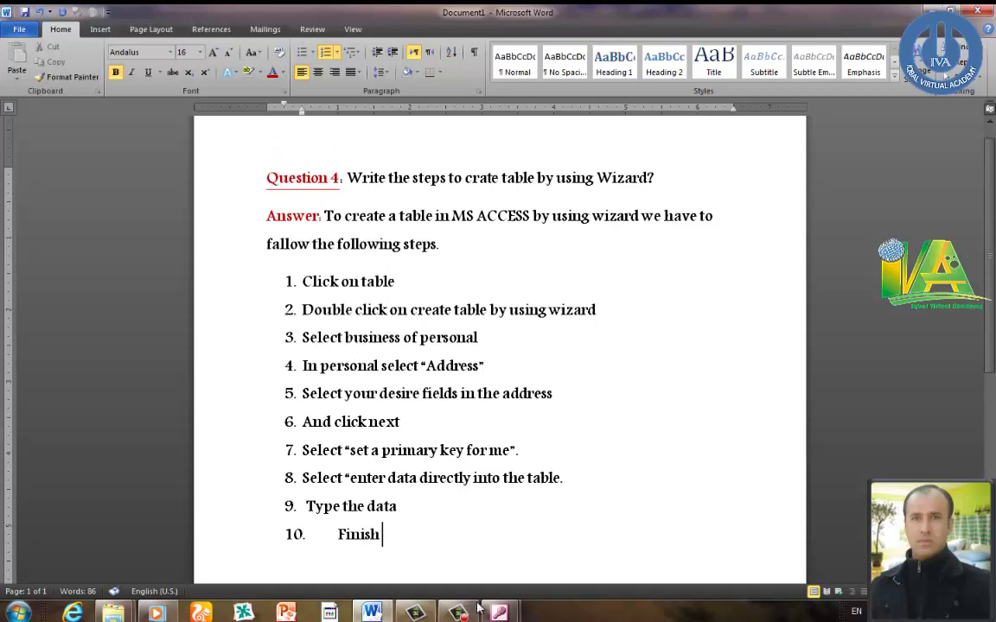
mouse_move(499, 612)
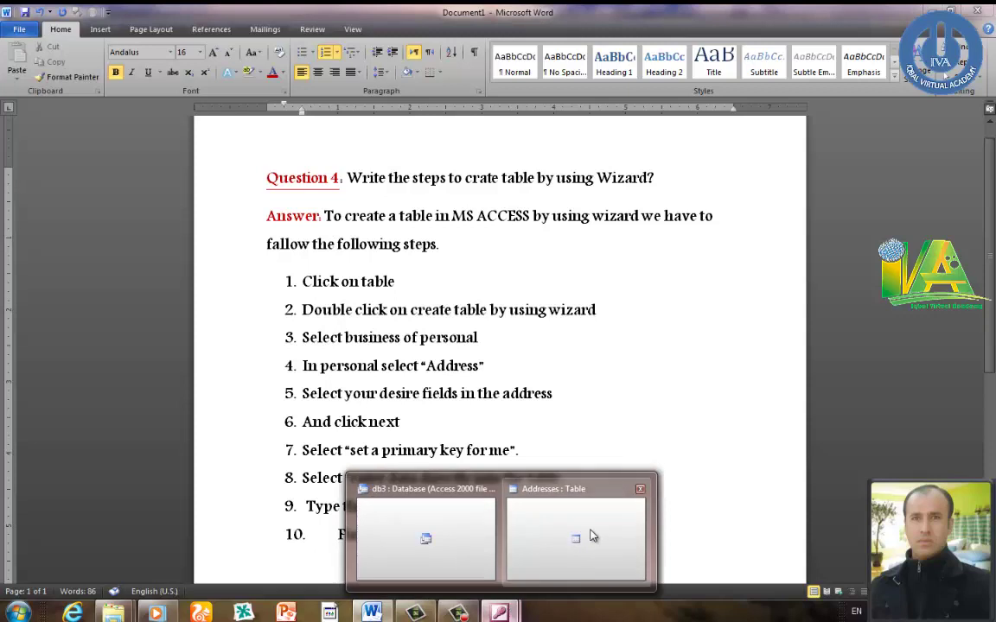
- Reopen and close the Addresses table to confirm its two records, then select Create table by using wizard
left_click(588, 535)
left_click(965, 97)
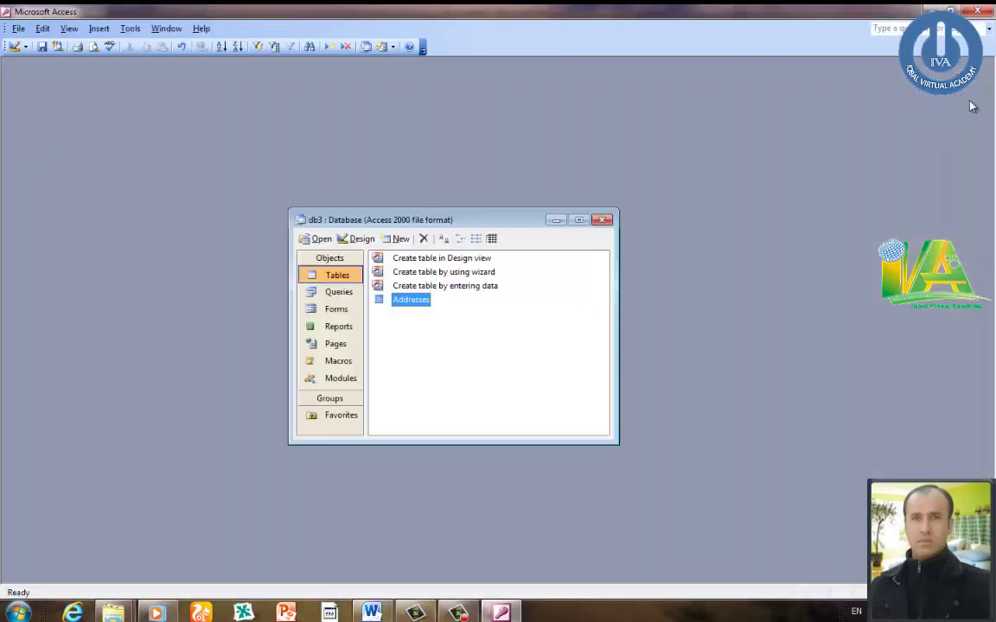
double_click(411, 304)
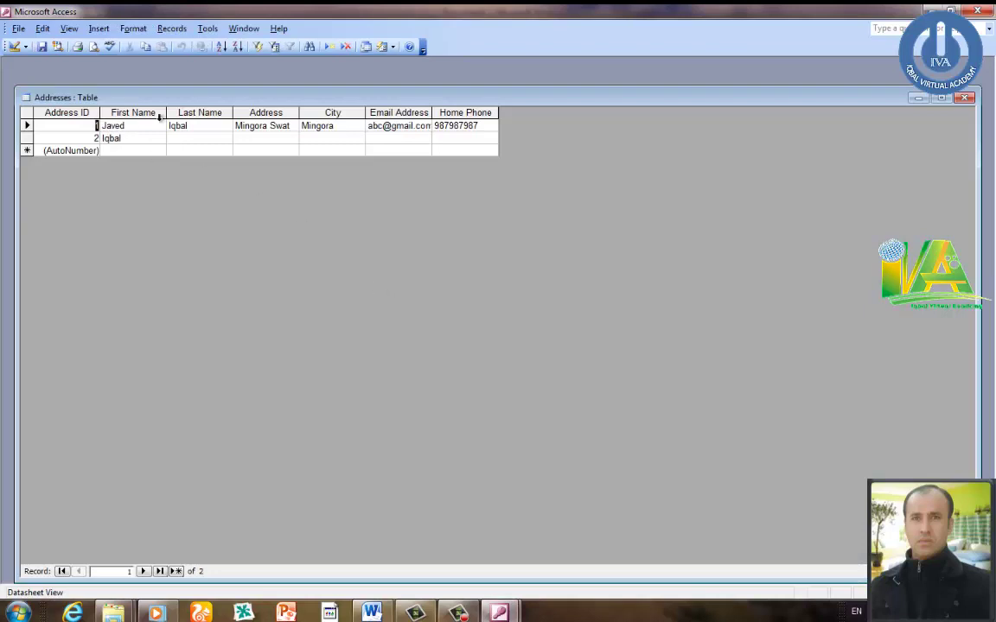
left_click(966, 98)
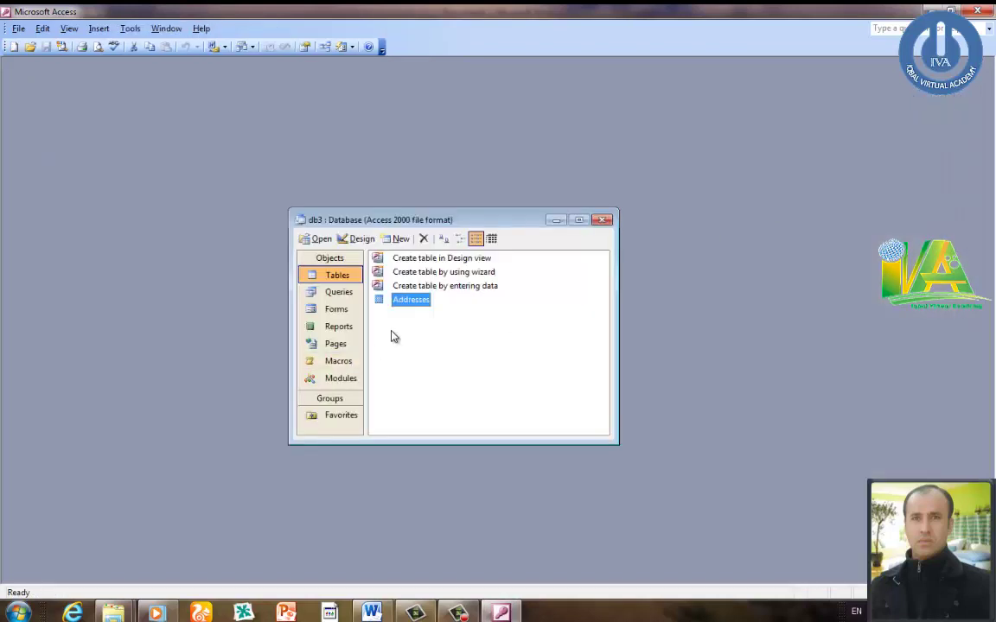
left_click(435, 273)
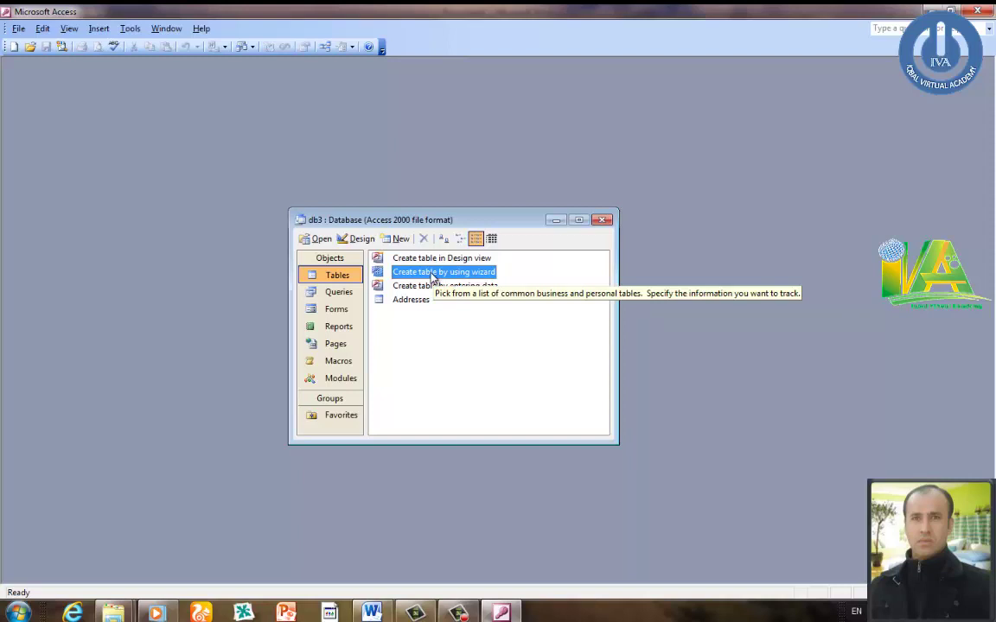
- Start the Table Wizard and choose the Contacts sample table under Business
double_click(433, 275)
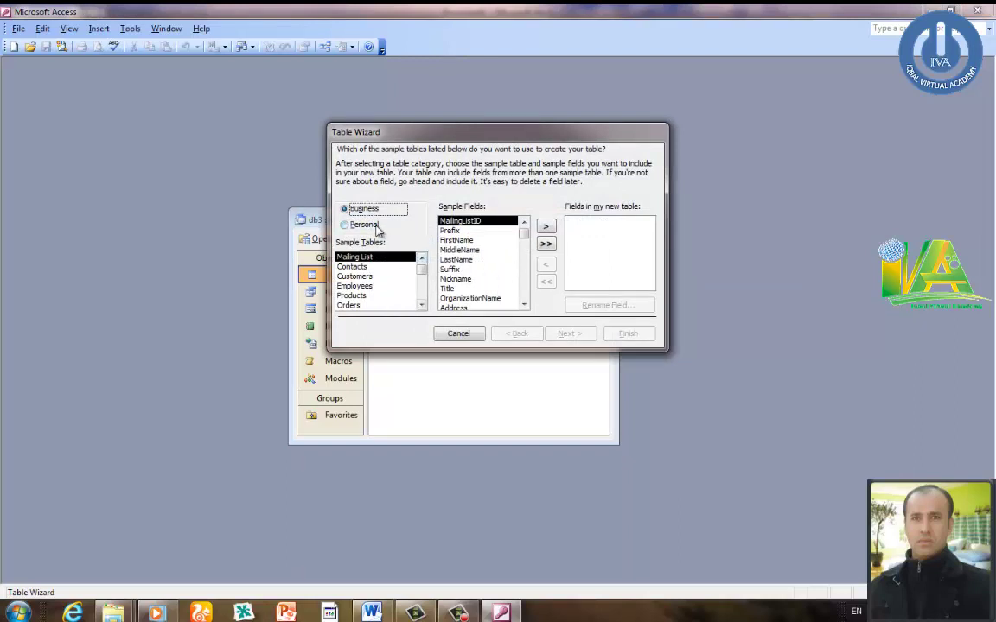
left_click(376, 227)
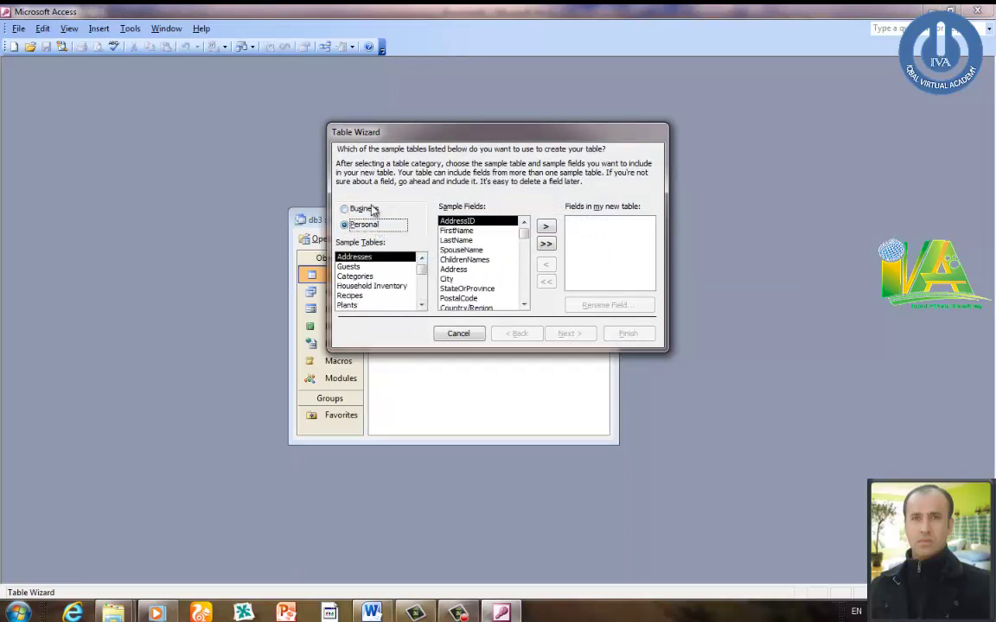
left_click(361, 208)
left_click(361, 267)
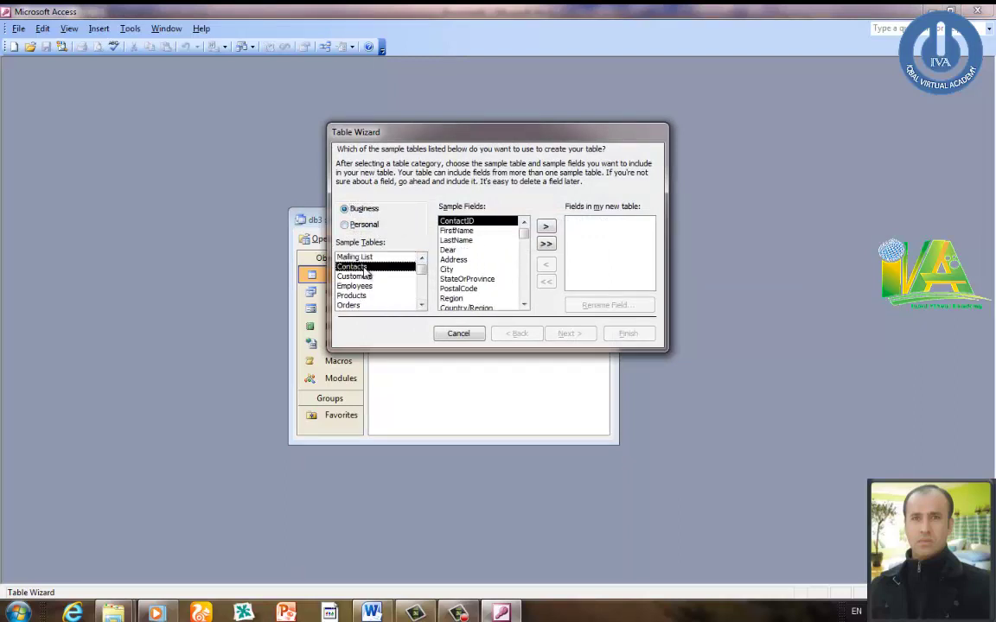
- Add every Contacts field from ContactID through ReferredBy, then cancel the wizard and select Addresses
left_click(546, 226)
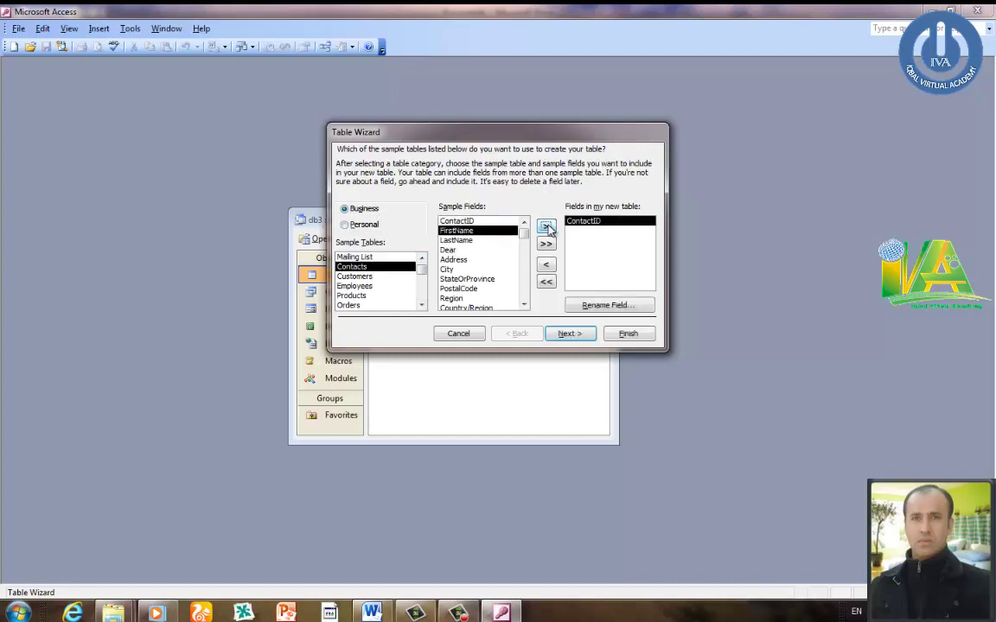
left_click(546, 227)
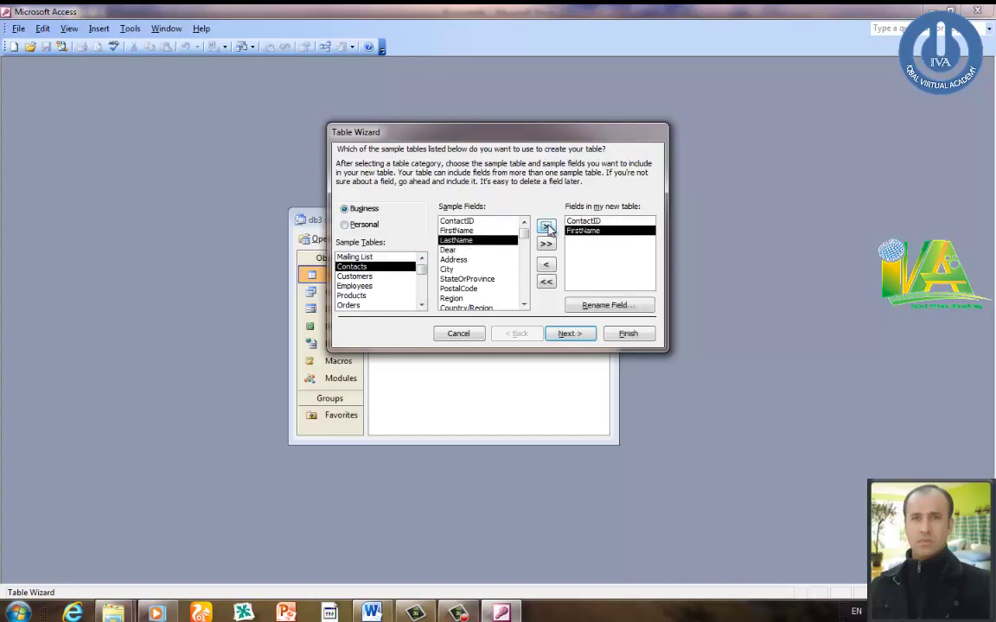
left_click(546, 227)
left_click(546, 226)
left_click(546, 226)
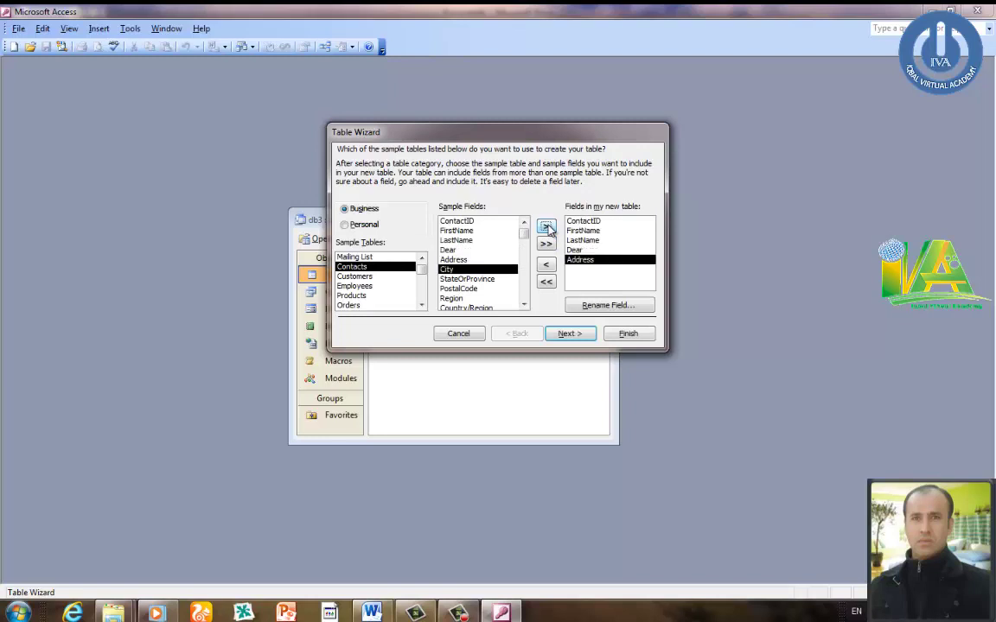
left_click(546, 226)
left_click(546, 226)
left_click(546, 226)
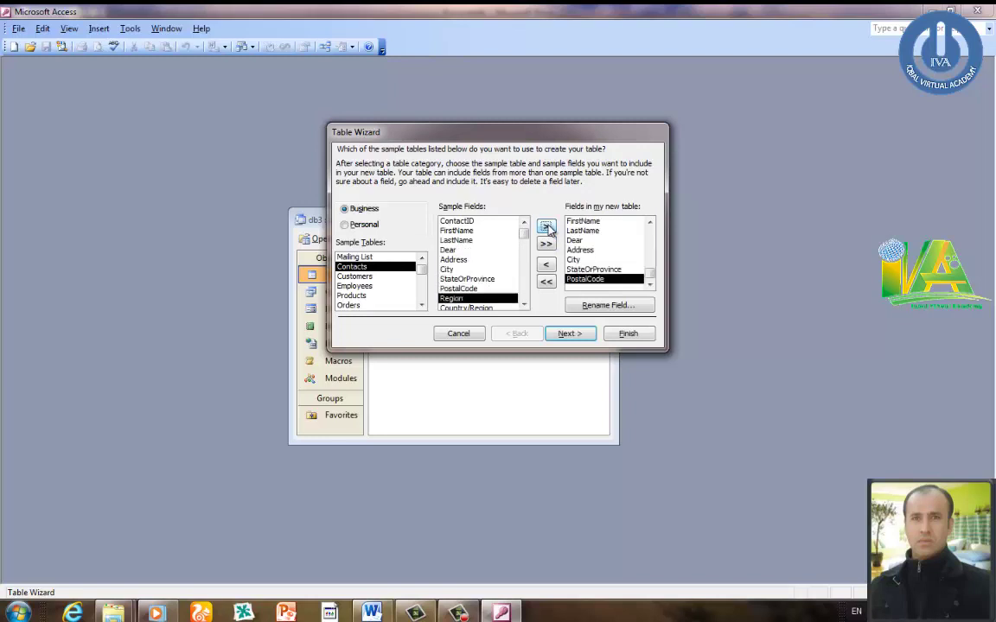
left_click(546, 227)
left_click(546, 226)
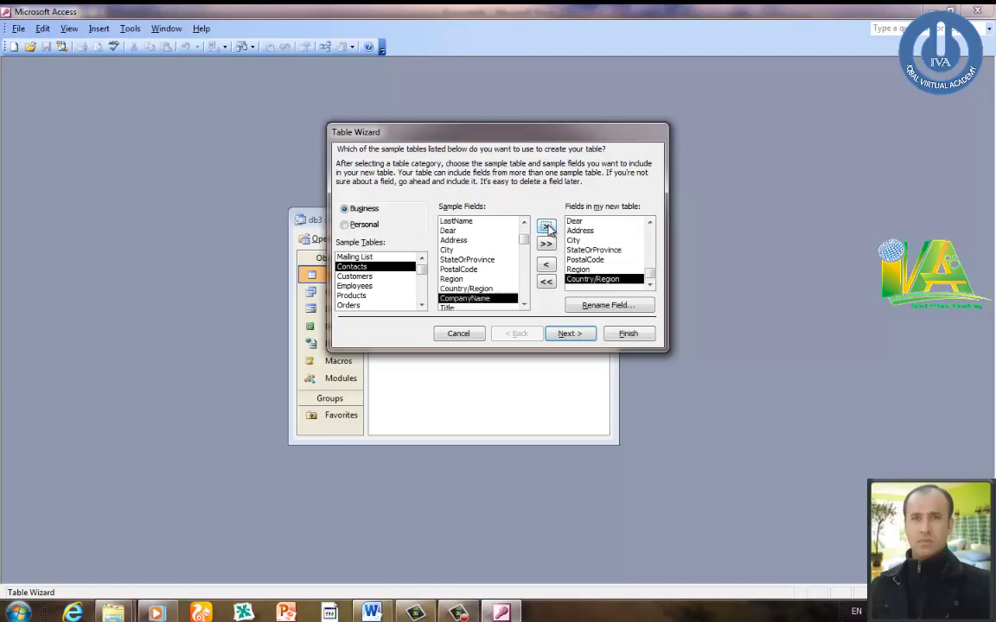
left_click(547, 226)
left_click(546, 227)
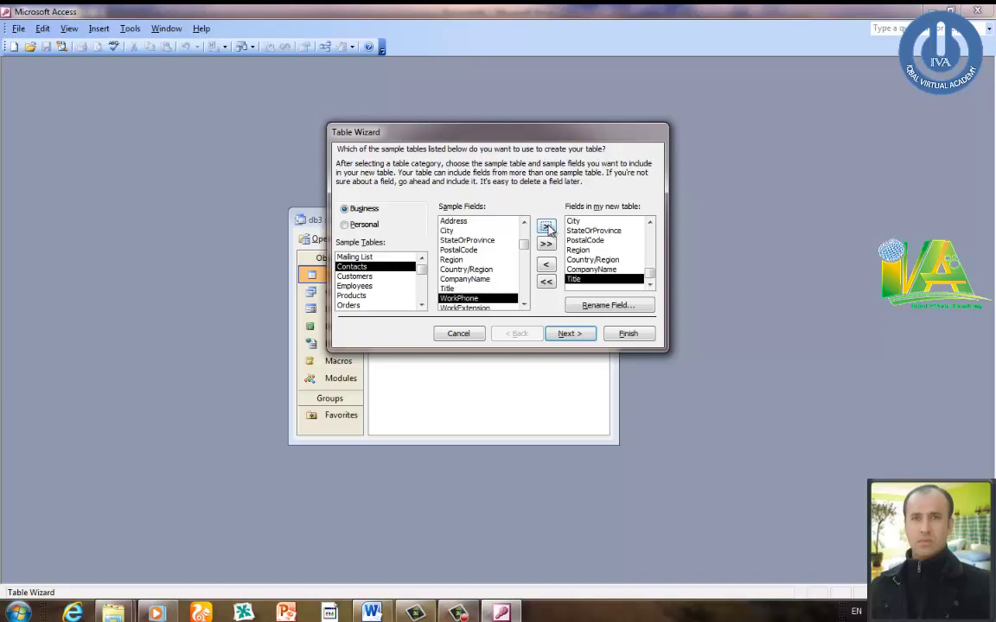
left_click(546, 227)
left_click(546, 226)
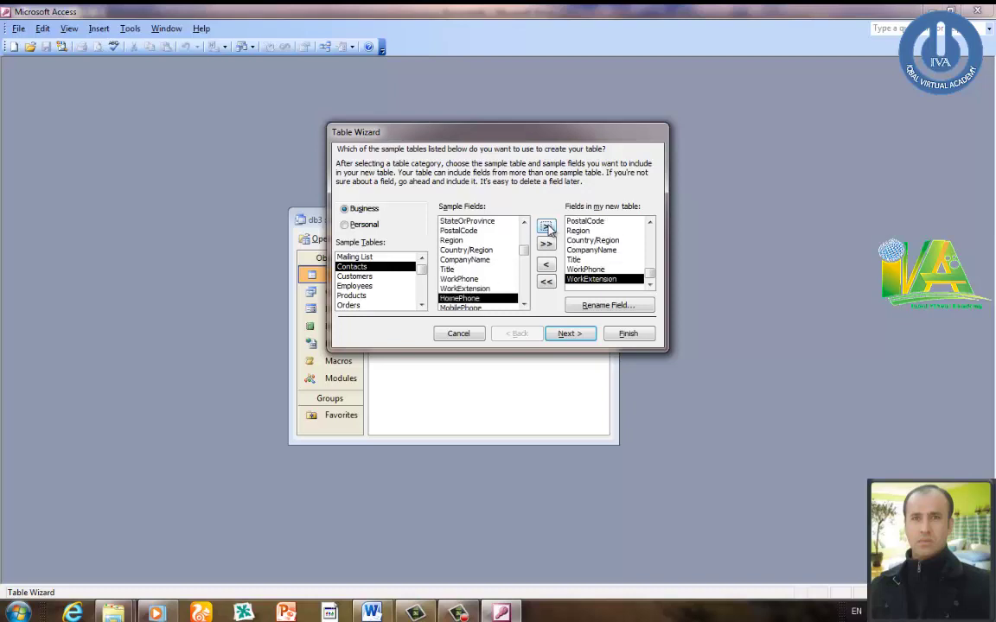
left_click(546, 226)
left_click(546, 226)
left_click(546, 227)
left_click(547, 226)
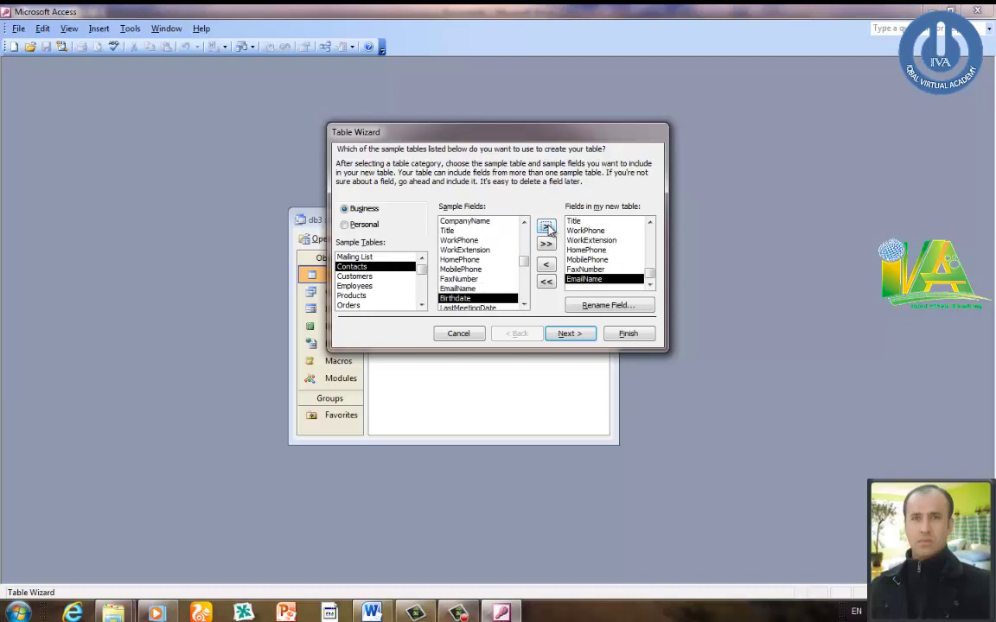
left_click(546, 226)
left_click(546, 226)
left_click(546, 227)
left_click(546, 227)
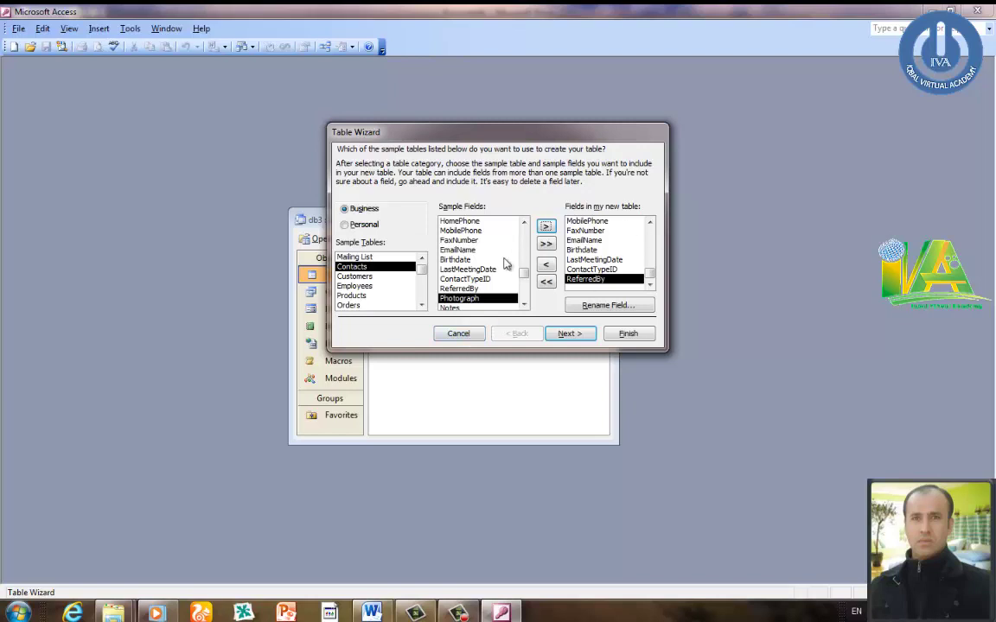
left_click(458, 333)
left_click(427, 302)
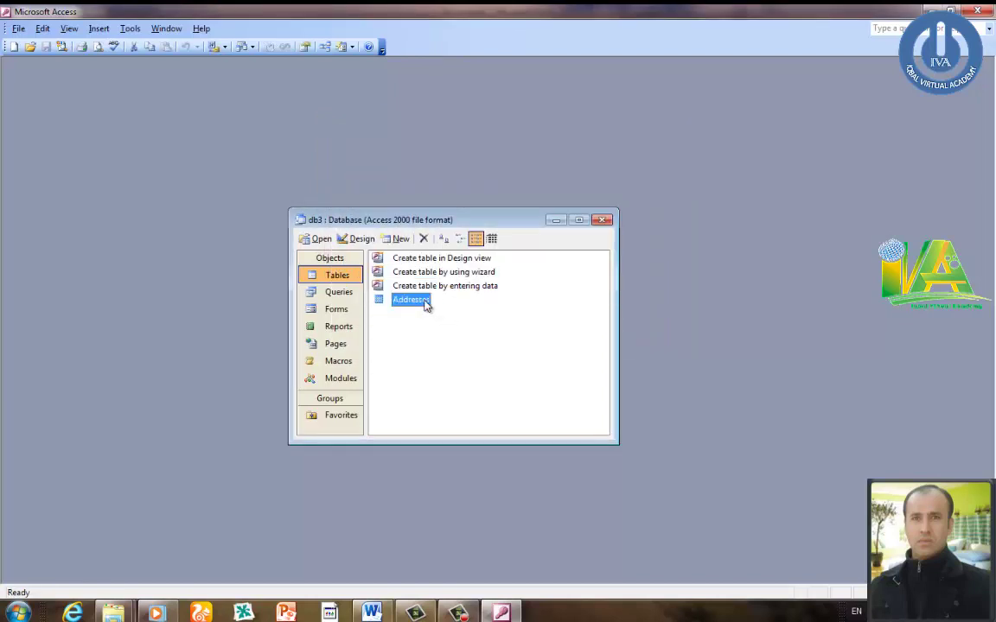
right_click(426, 301)
left_click(456, 326)
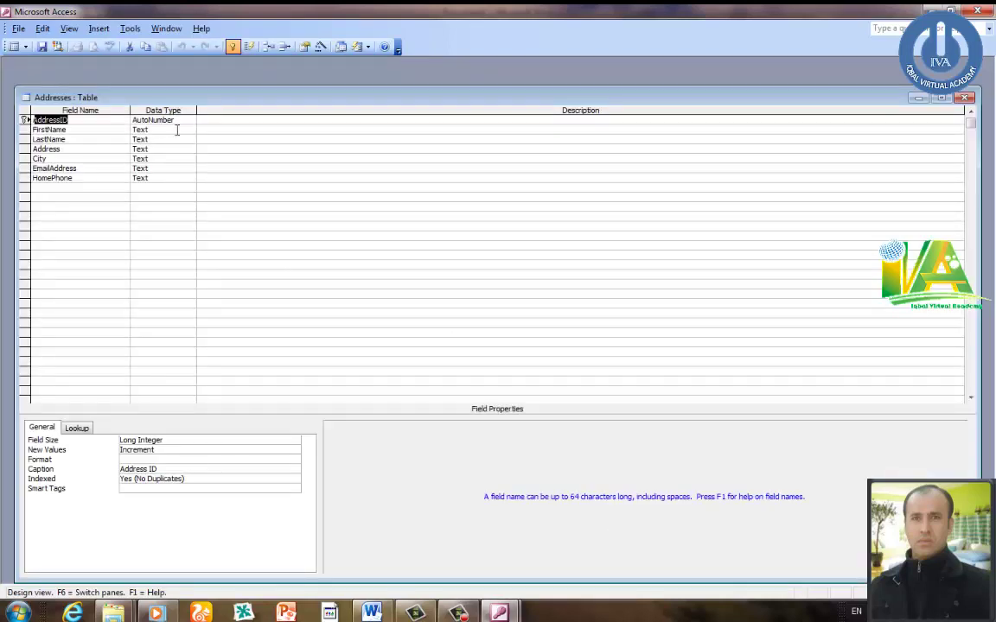
left_click(176, 129)
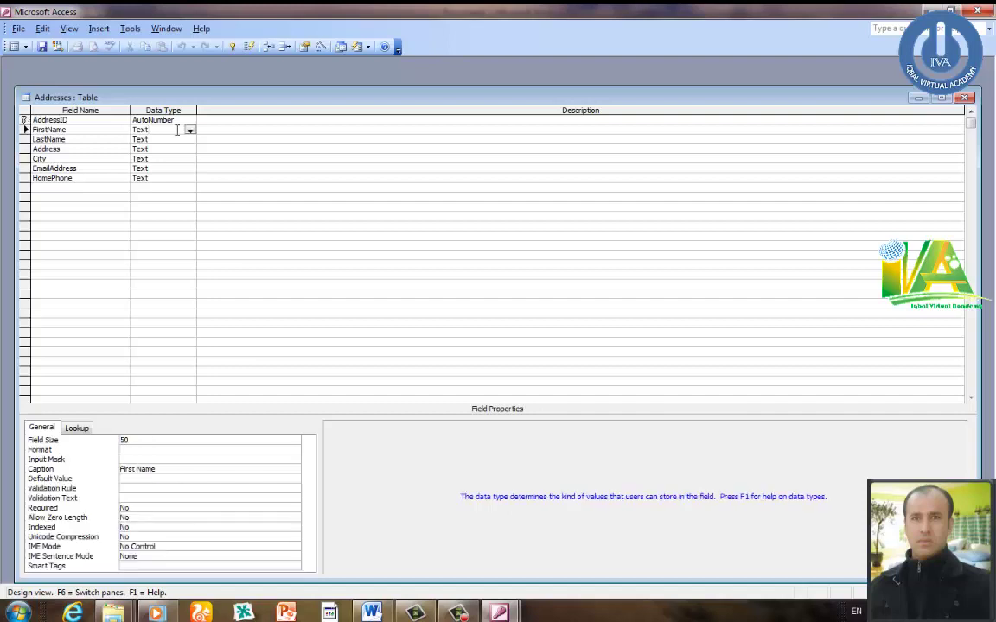
left_click(169, 139)
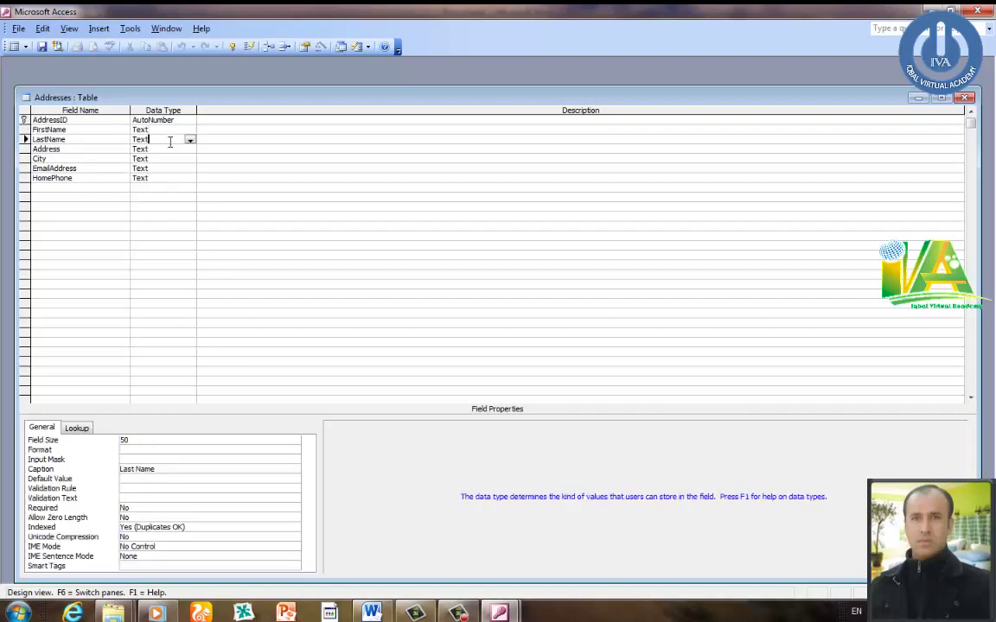
left_click(168, 149)
left_click(167, 159)
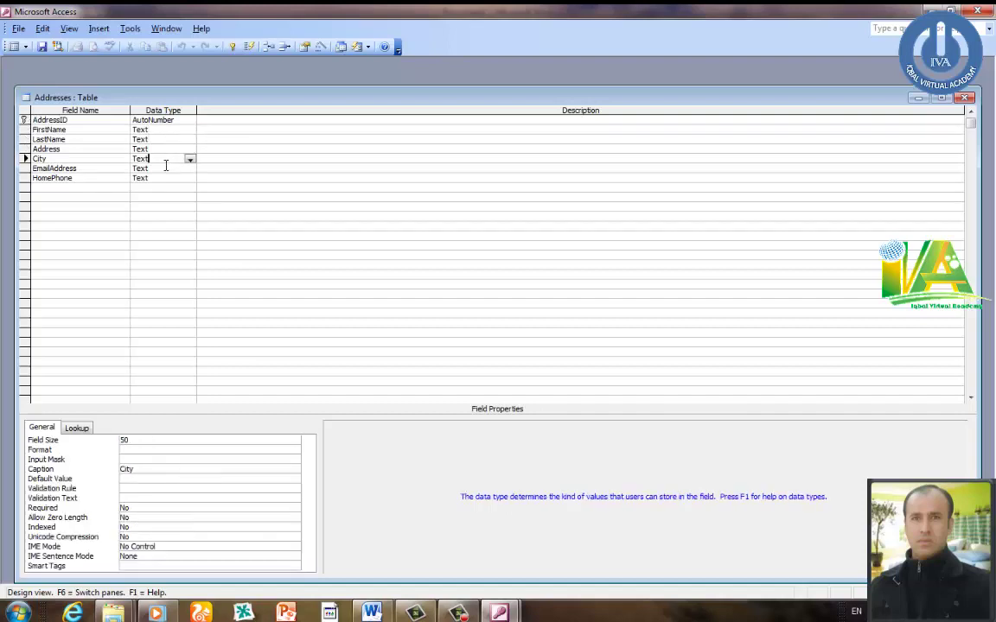
left_click(164, 167)
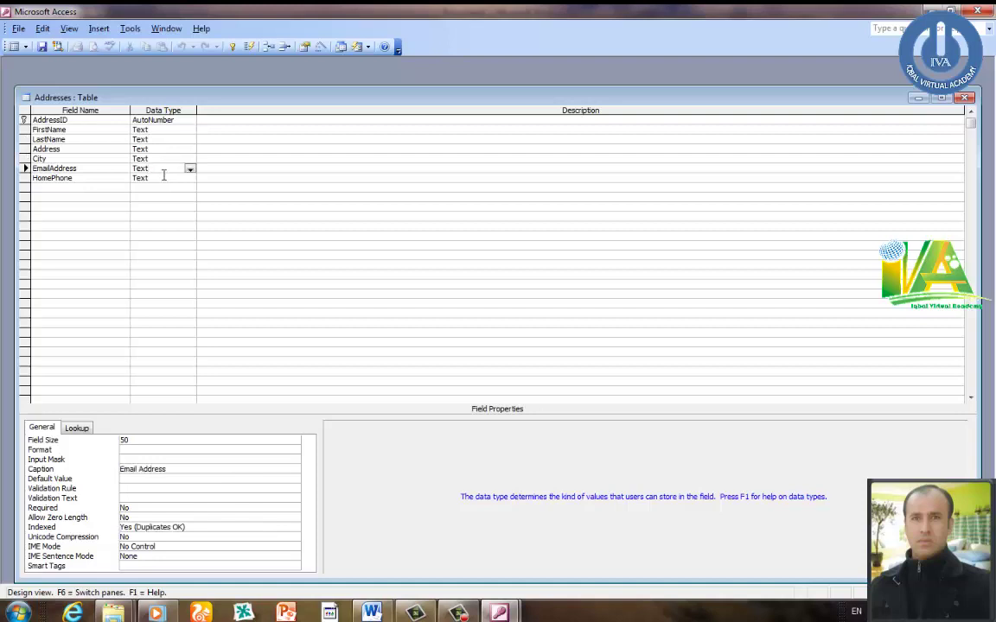
left_click(163, 177)
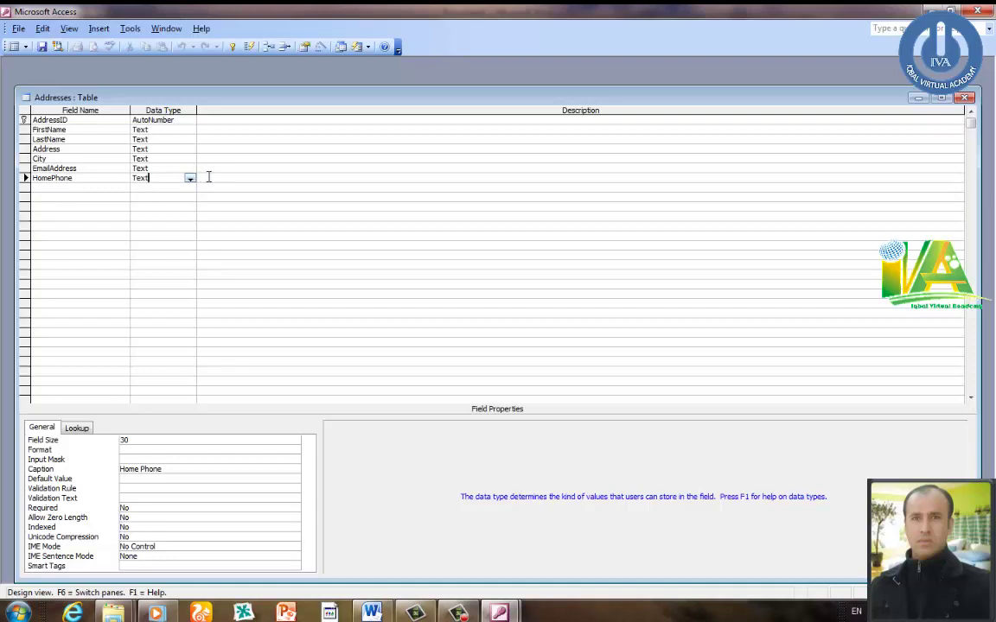
left_click(208, 177)
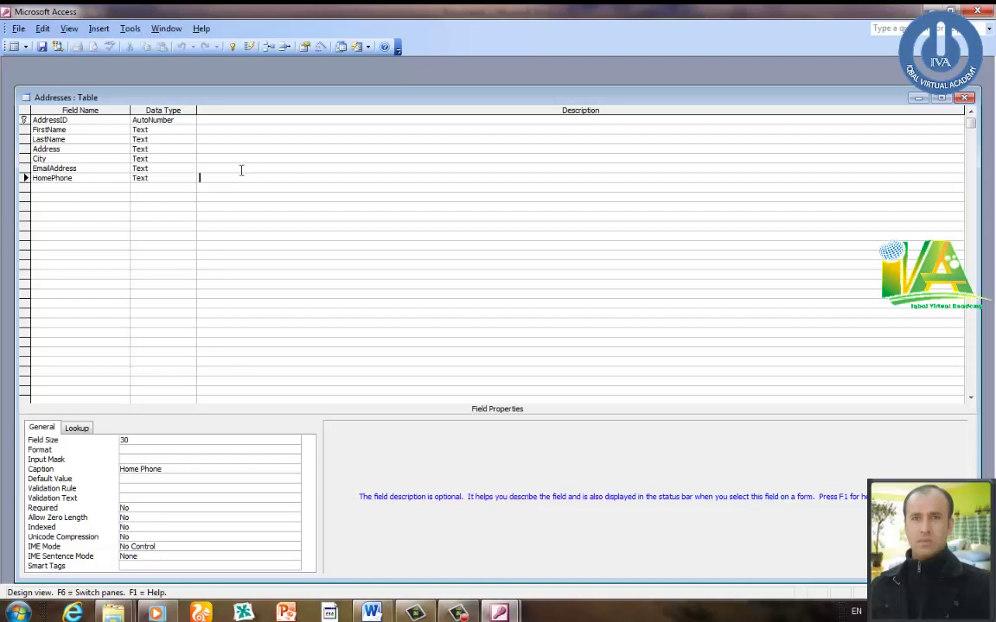
left_click(159, 180)
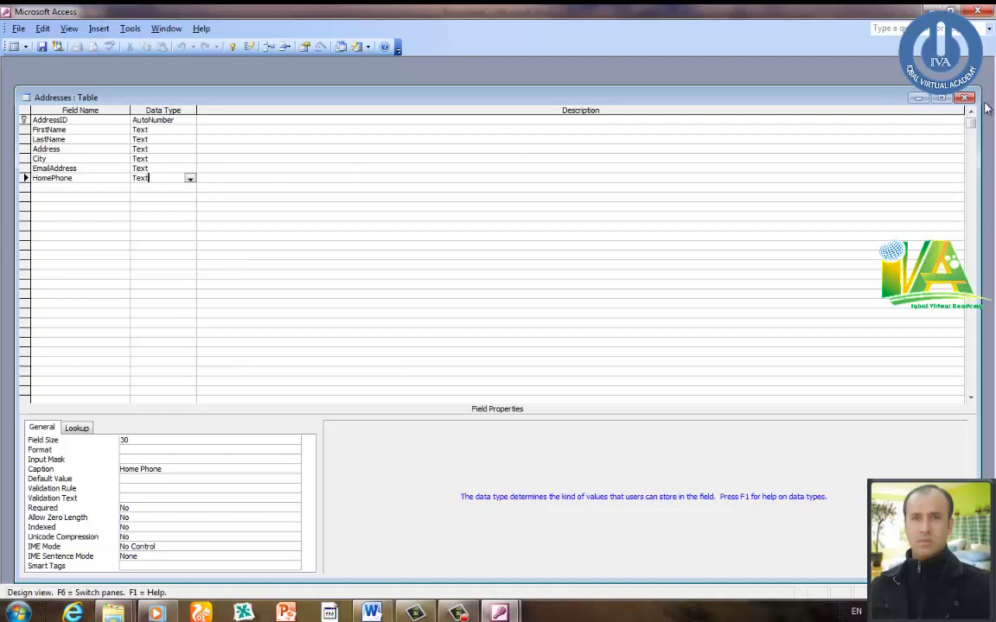
left_click(966, 97)
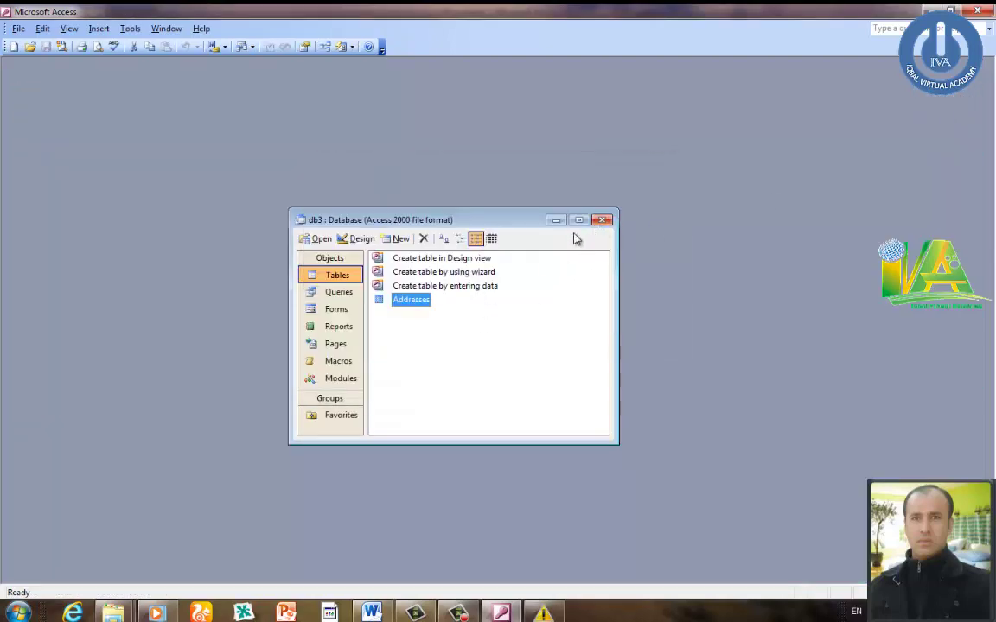
- Bring Word's Document1, with Question 4's ten wizard steps, in front of Access
left_click(374, 614)
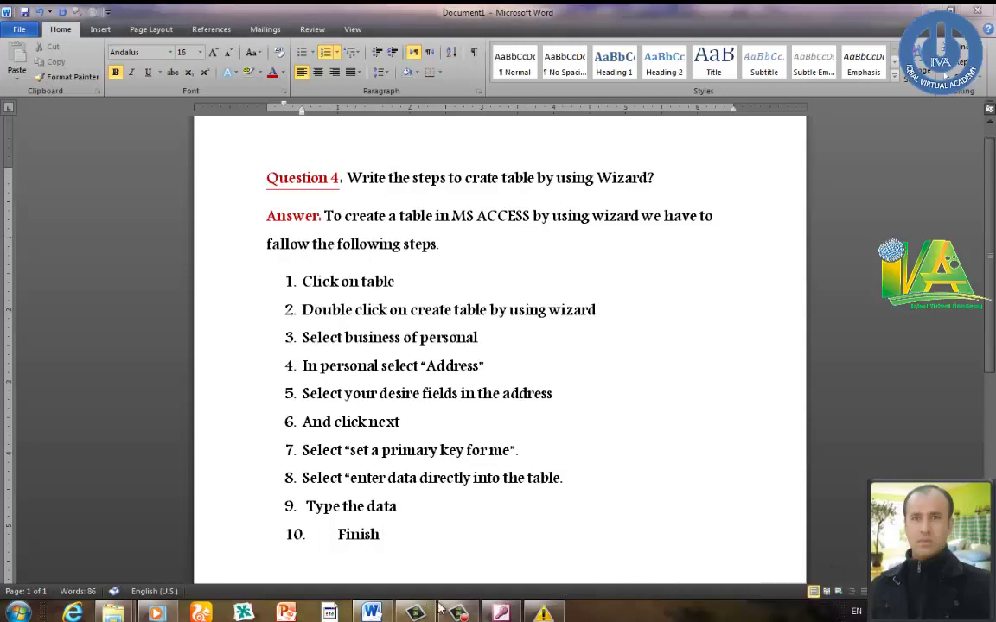
key("super")
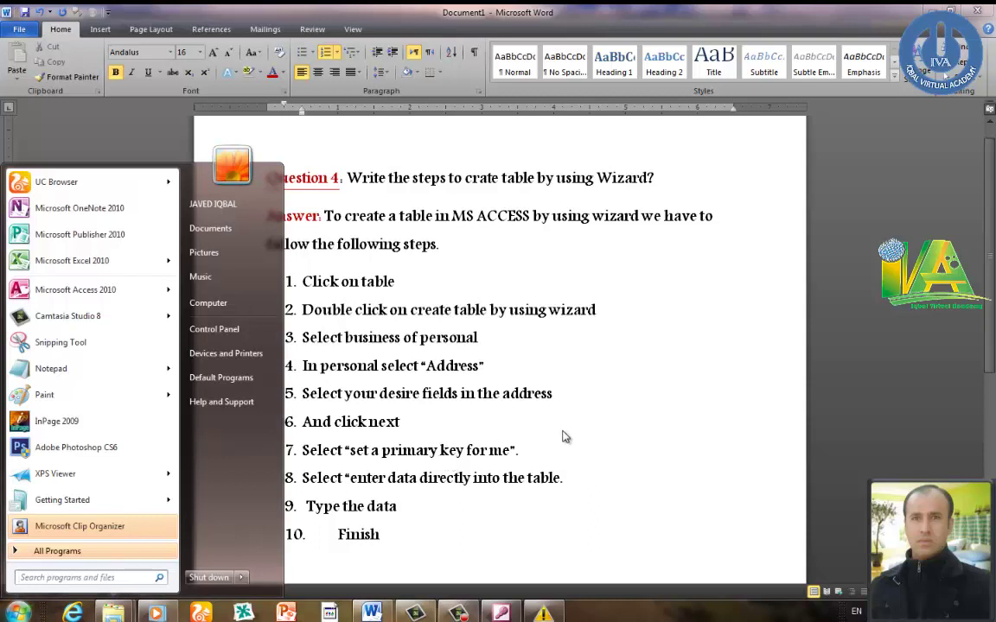
mouse_move(104, 297)
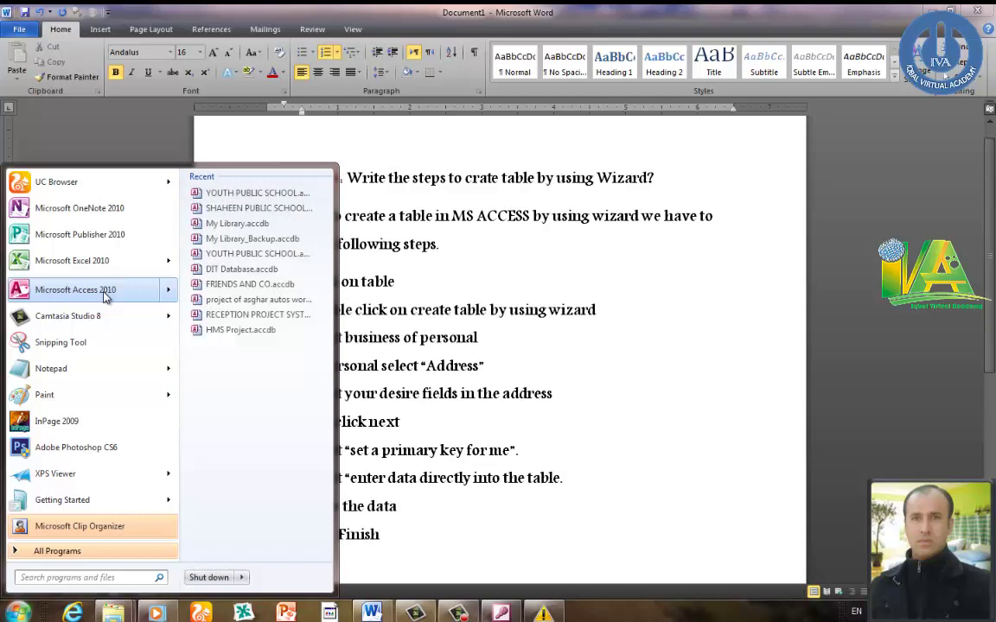
left_click(391, 260)
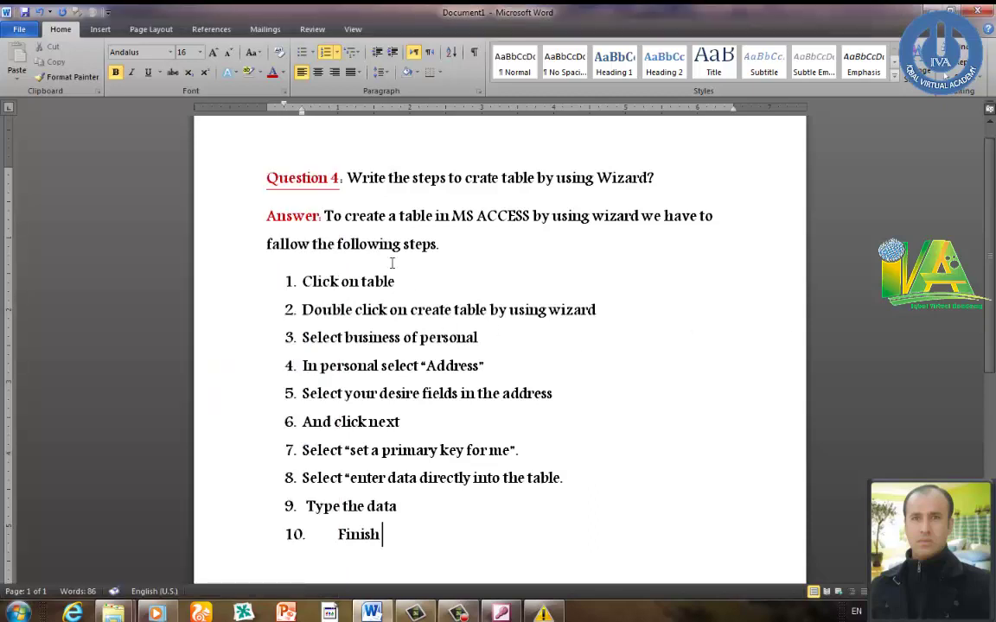